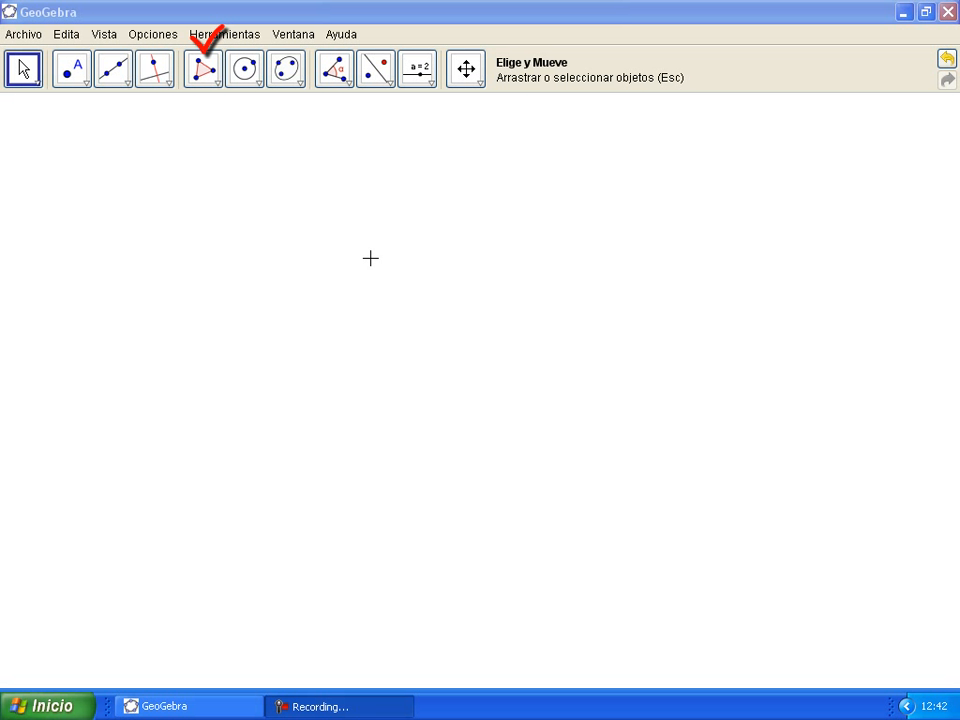
Step: Draw a closed triangle with the Polígono tool, naming its vertices a, b and c
click(208, 72)
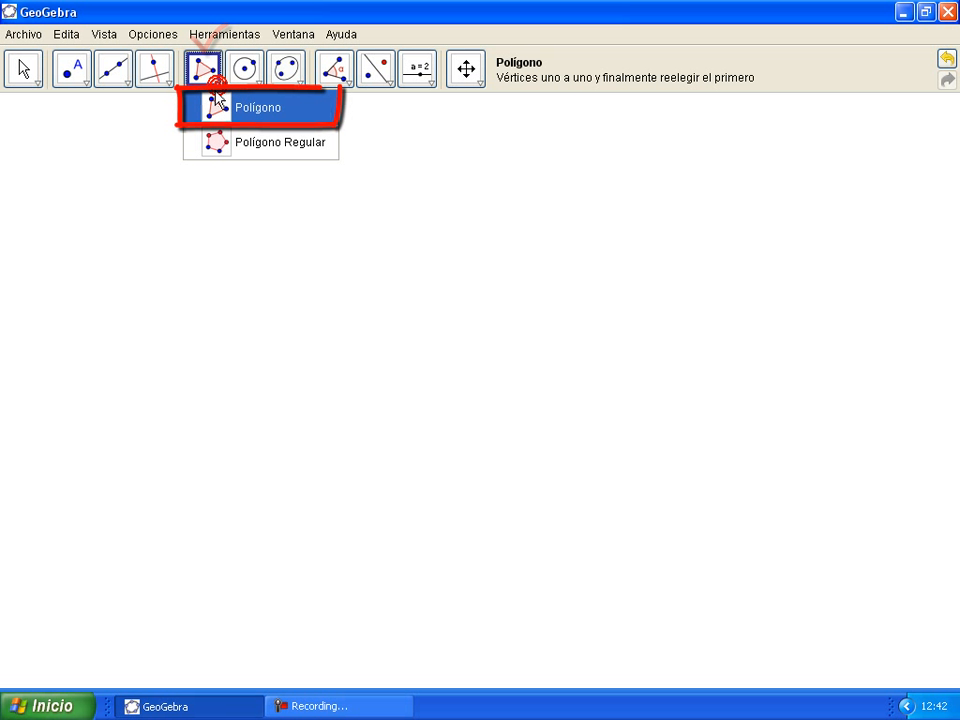
click(291, 118)
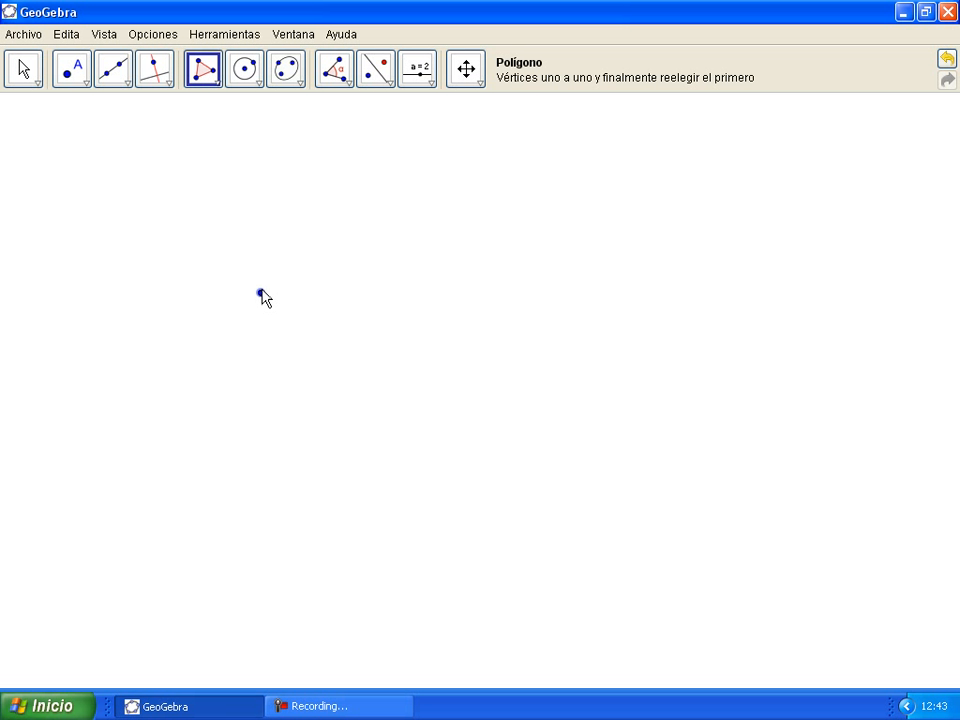
text(a)
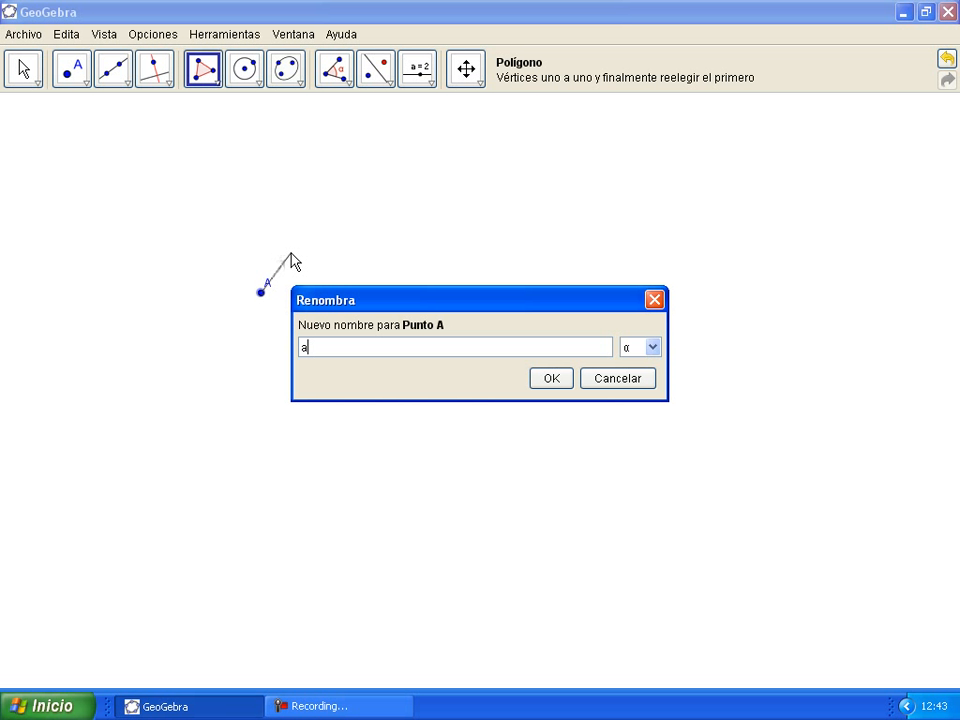
key(Return)
click(289, 251)
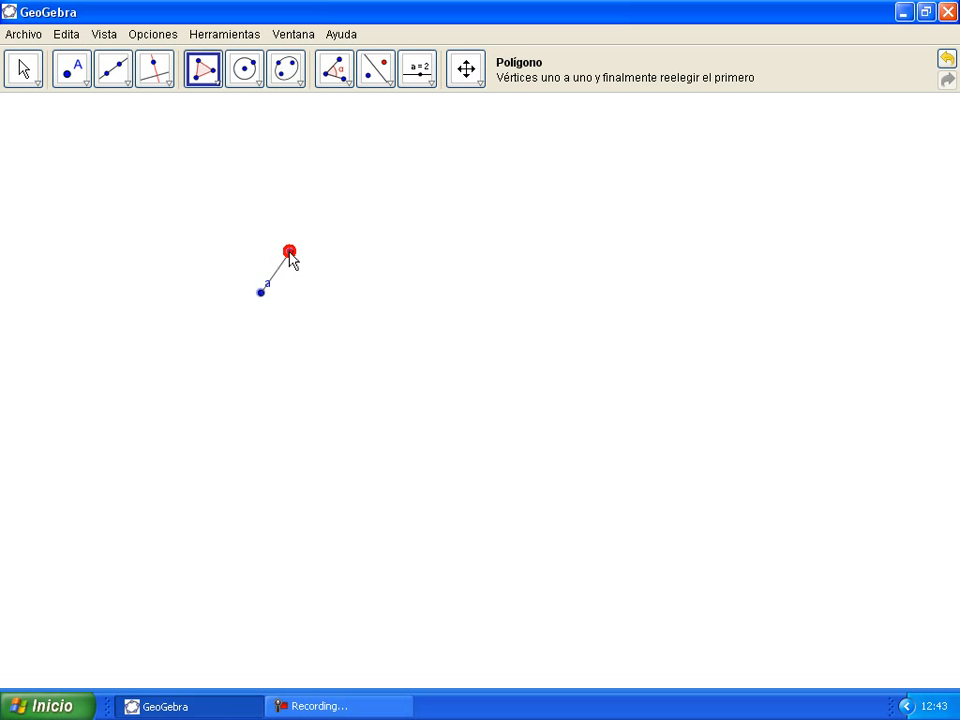
text(b)
key(Return)
click(304, 333)
click(304, 333)
text(c)
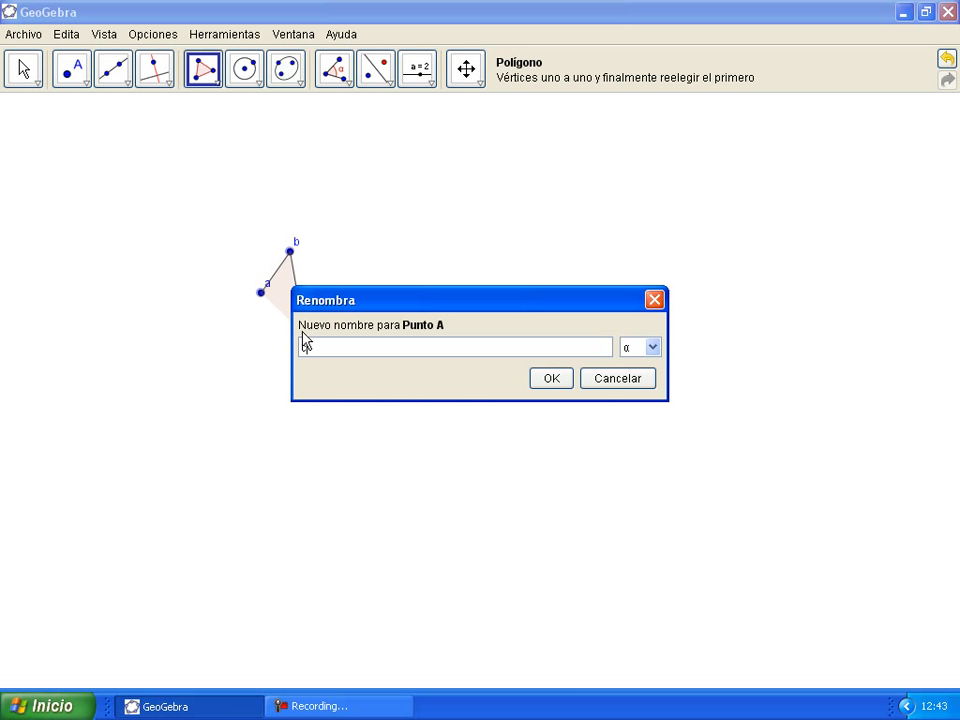
key(Return)
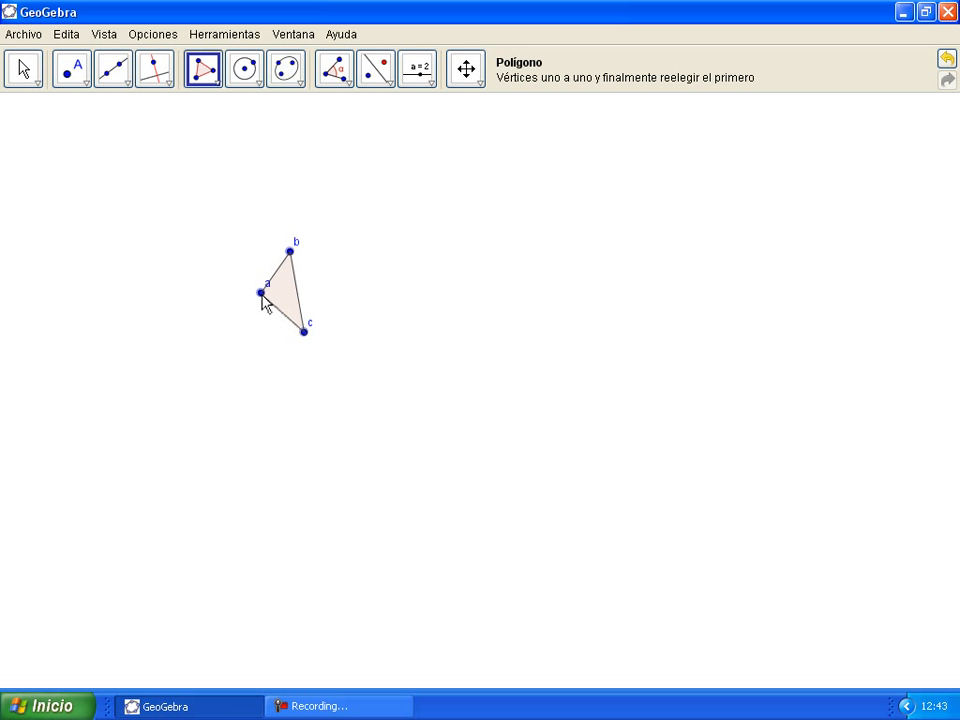
click(261, 293)
Step: Build a 4-vertex regular polygon square on side ab with Polígono Regular
click(220, 88)
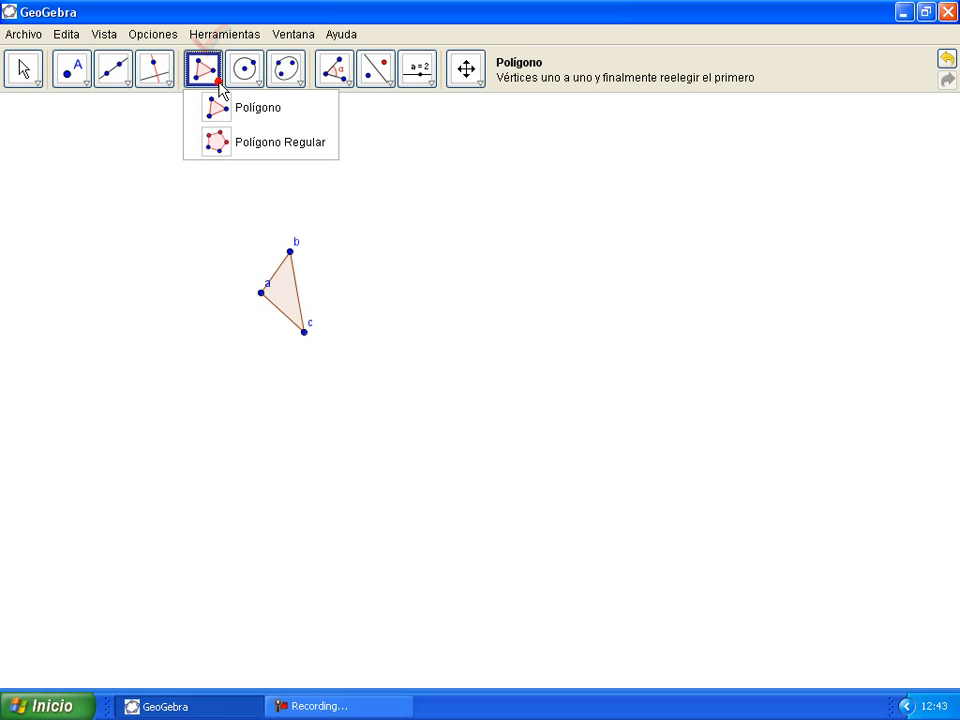
click(298, 145)
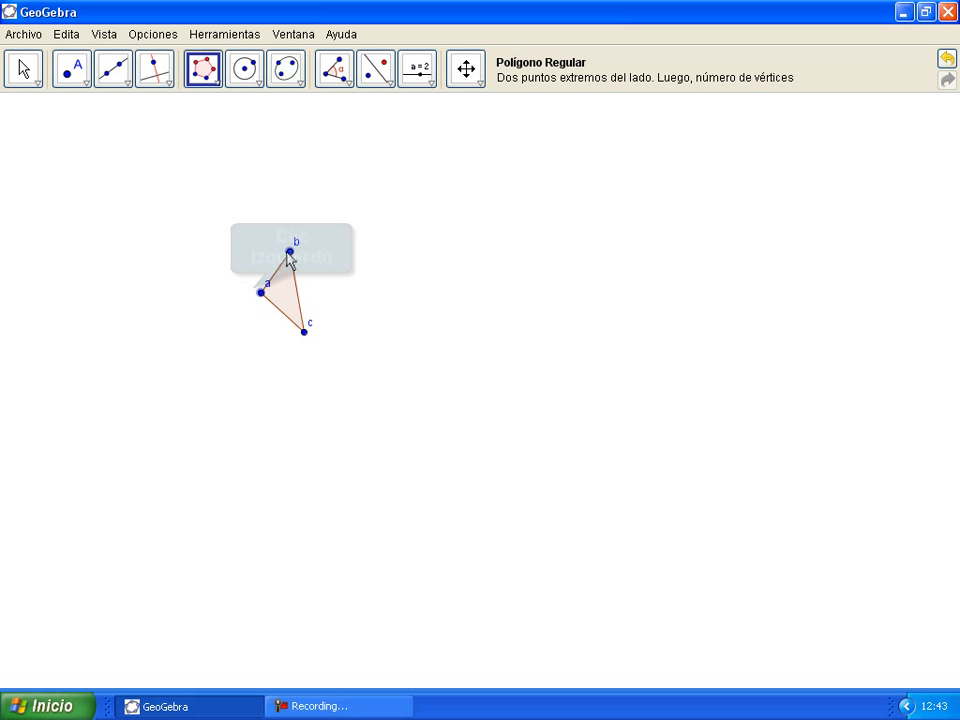
click(289, 252)
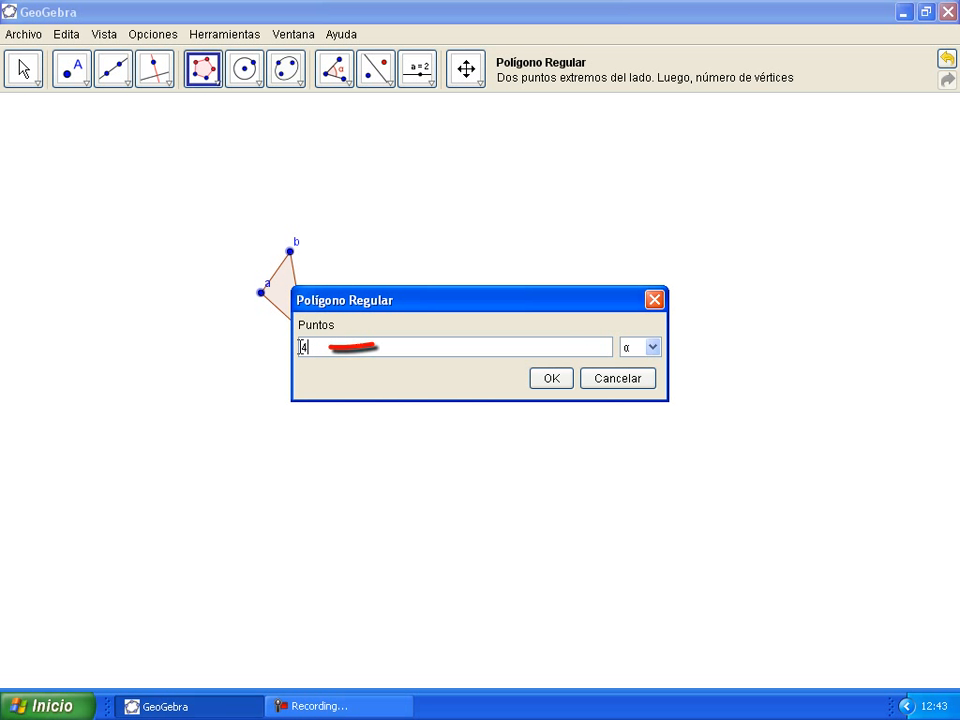
drag(310, 347, 296, 347)
click(546, 380)
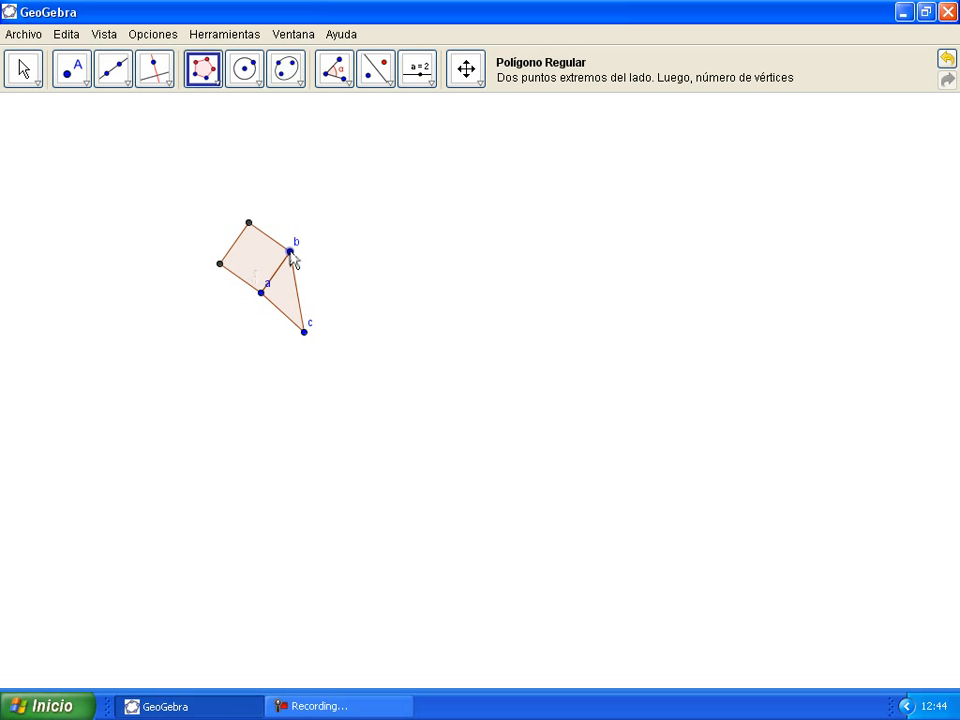
Step: Add 4-vertex squares on sides bc and ca
click(290, 252)
click(304, 333)
text(4)
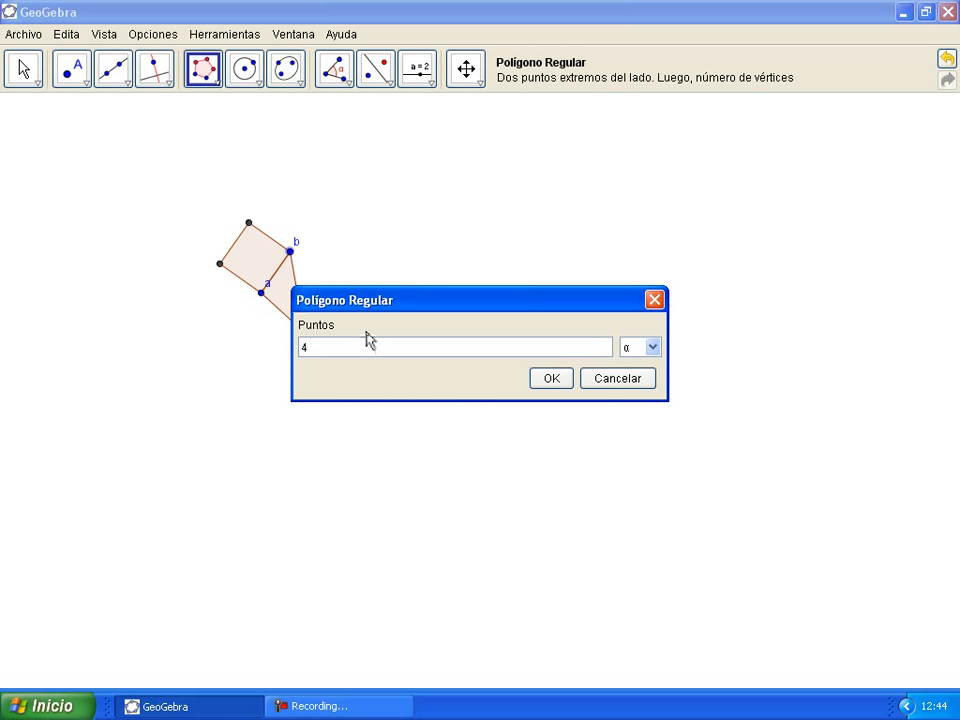
key(Return)
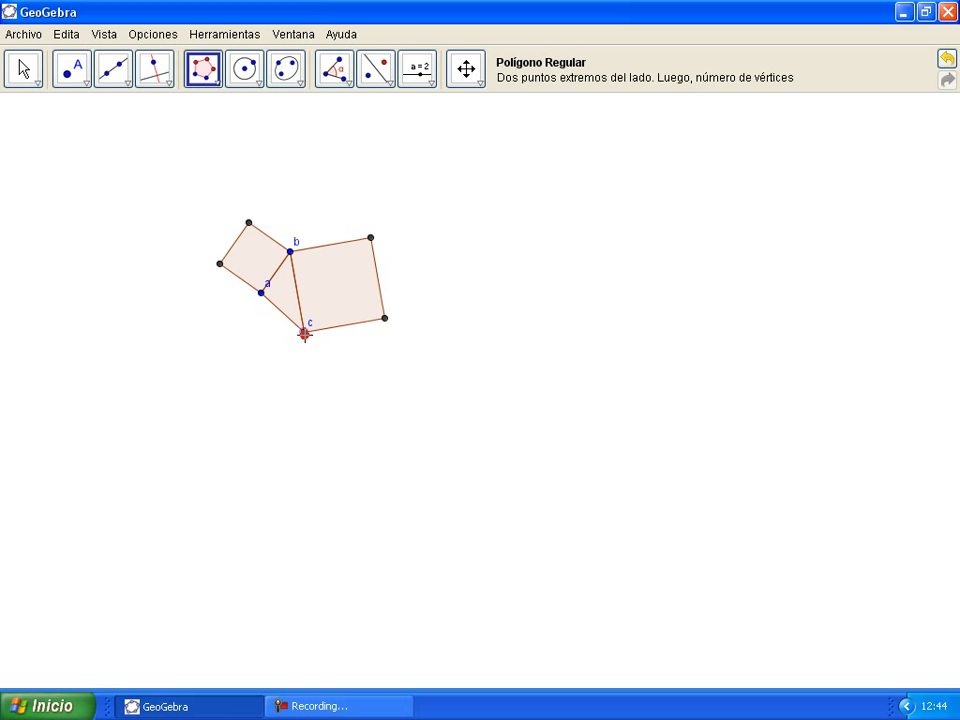
click(260, 293)
key(Return)
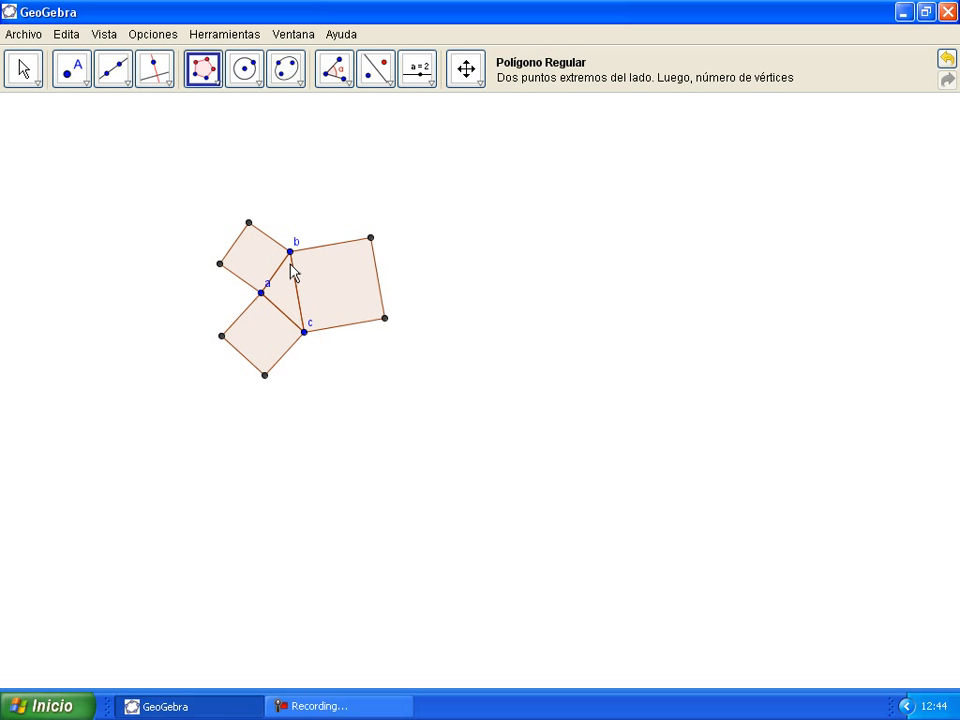
Step: Drag vertices b, c and a so the square on side ac becomes the largest
drag(290, 252, 253, 240)
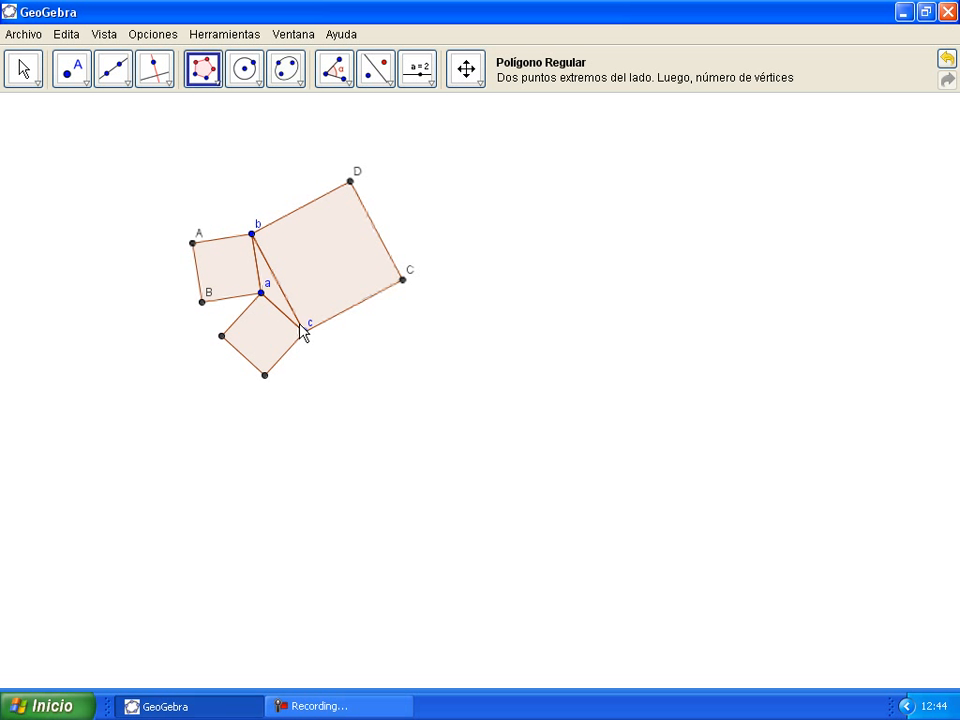
drag(304, 331, 351, 278)
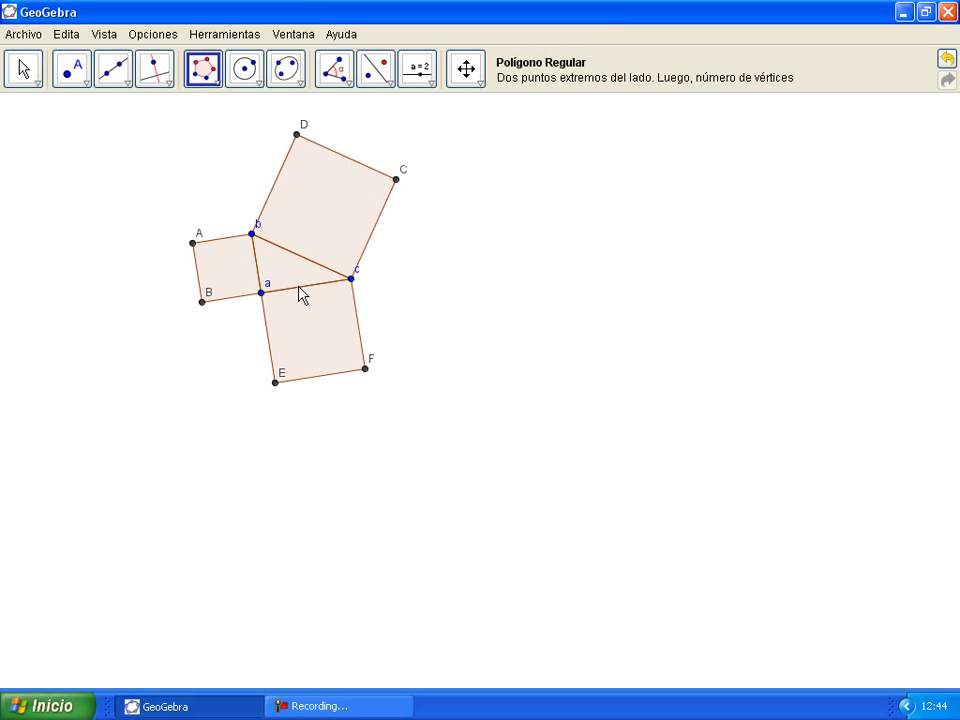
drag(261, 294, 266, 358)
drag(252, 236, 257, 302)
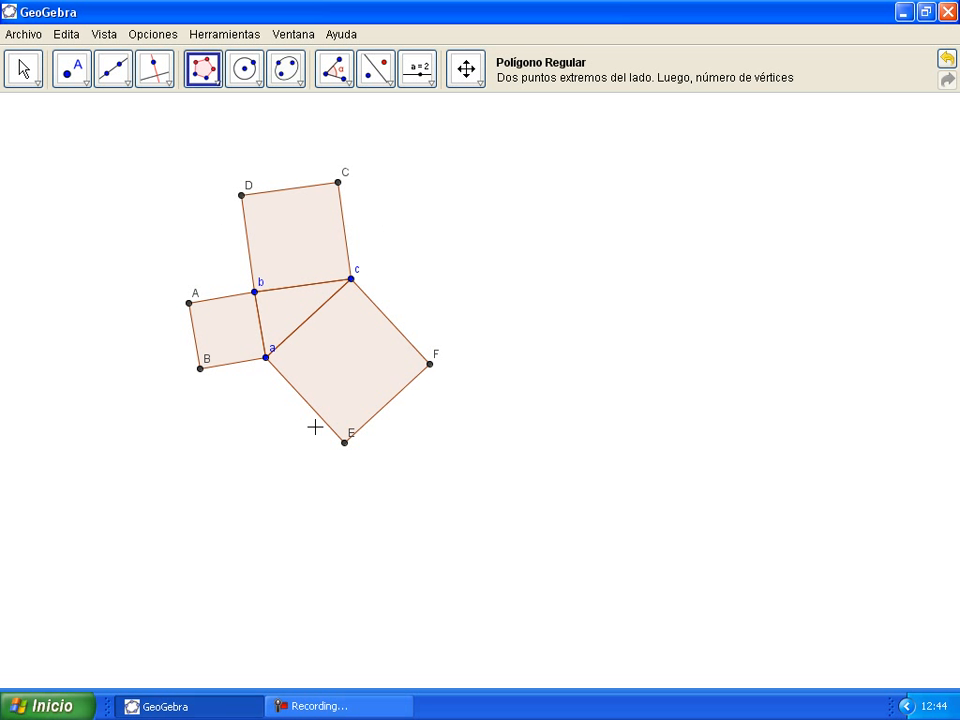
Step: Hide the square corner points, such as D and C, with Expone / Oculta Objeto
click(483, 80)
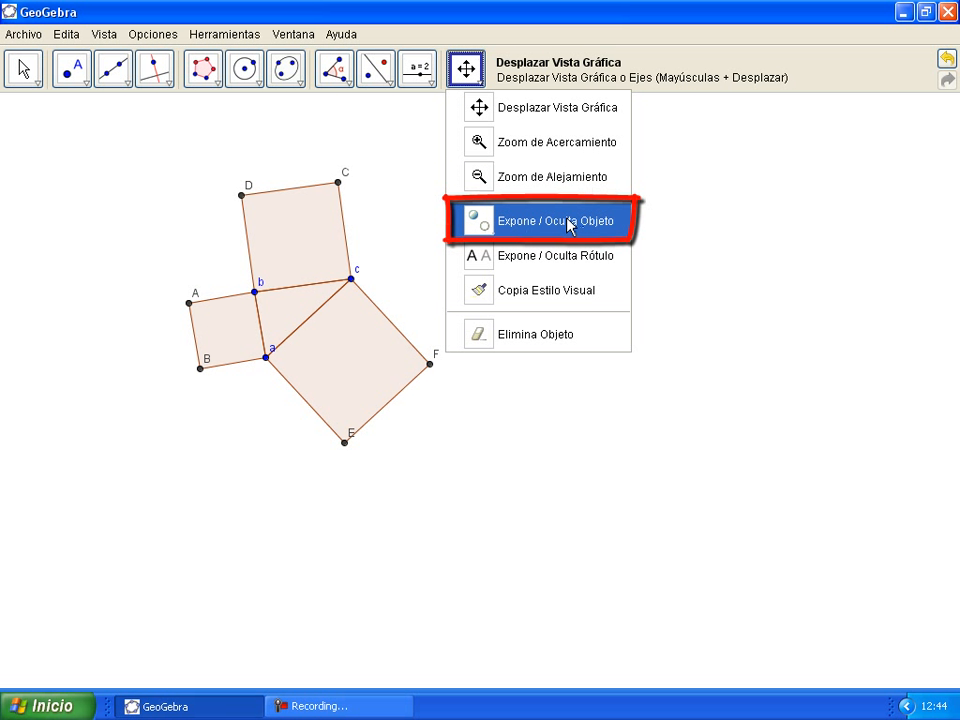
click(458, 222)
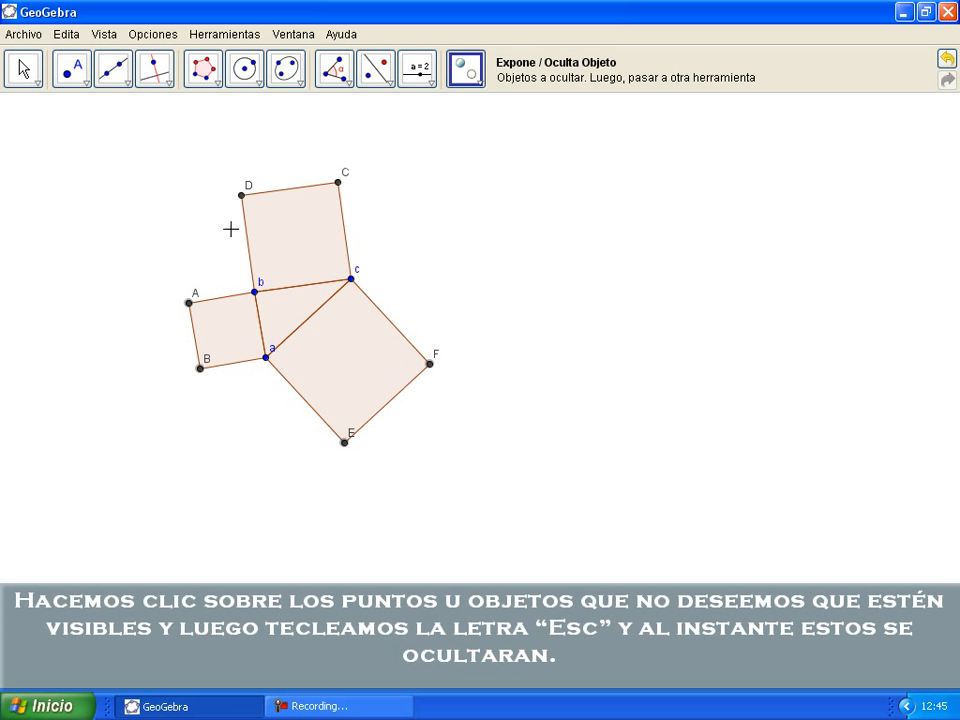
click(241, 195)
click(340, 183)
key(Escape)
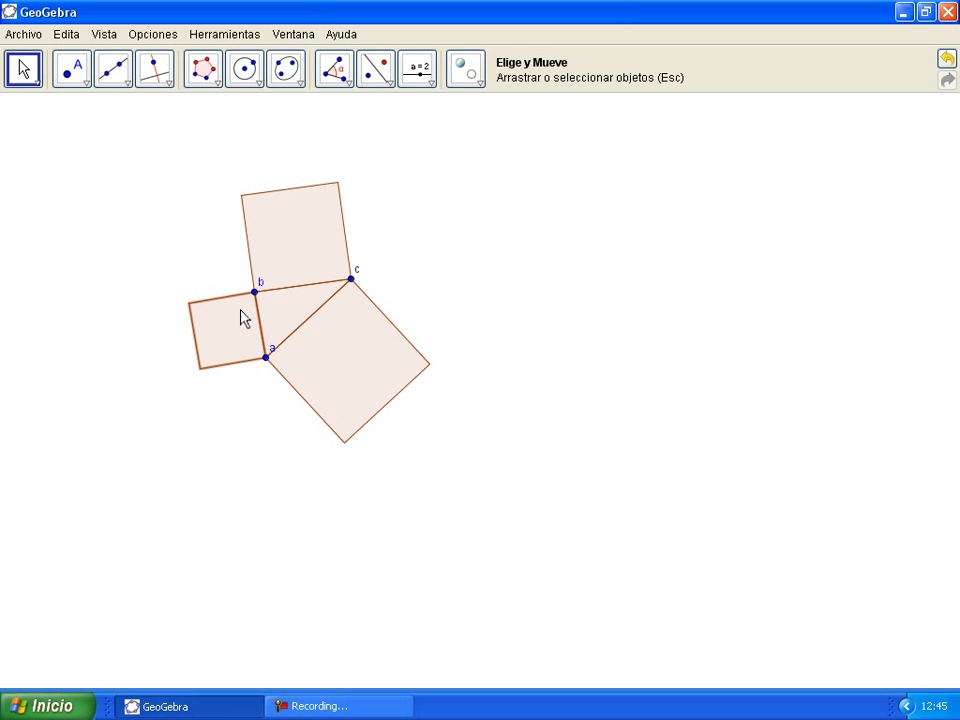
Step: Colour the square on side ab (polígono2) blue (0, 0, 204) in its Properties
right_click(237, 331)
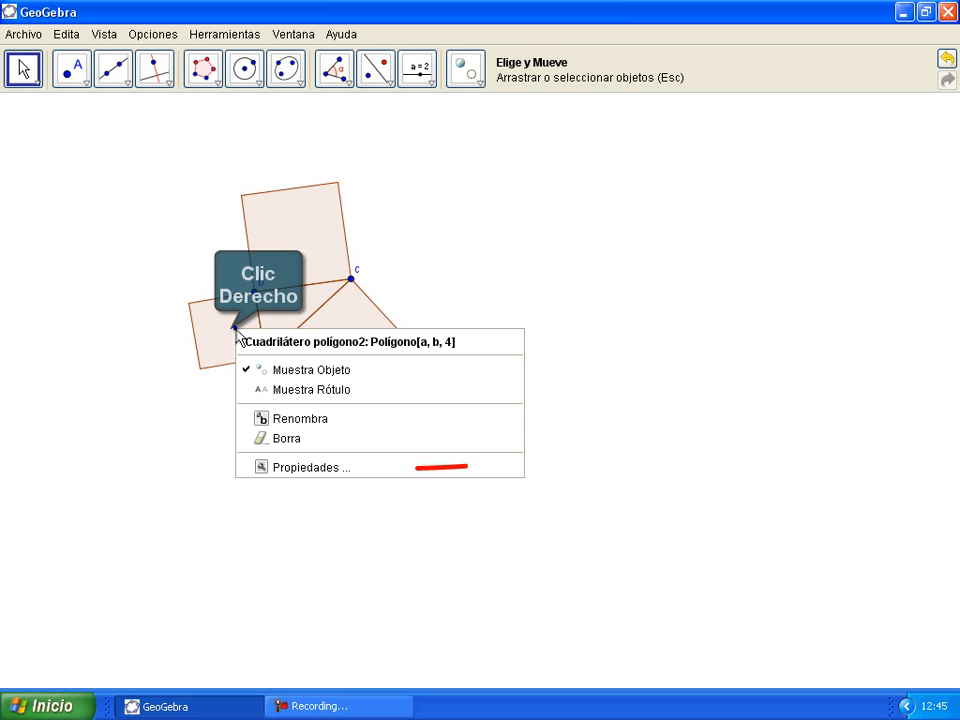
click(276, 467)
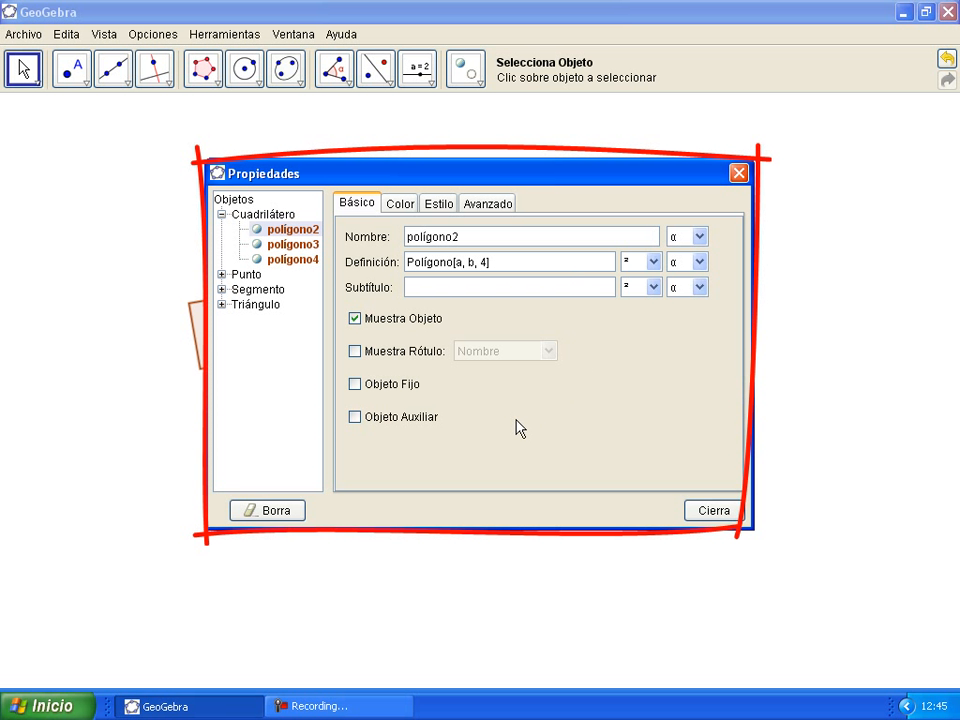
click(404, 209)
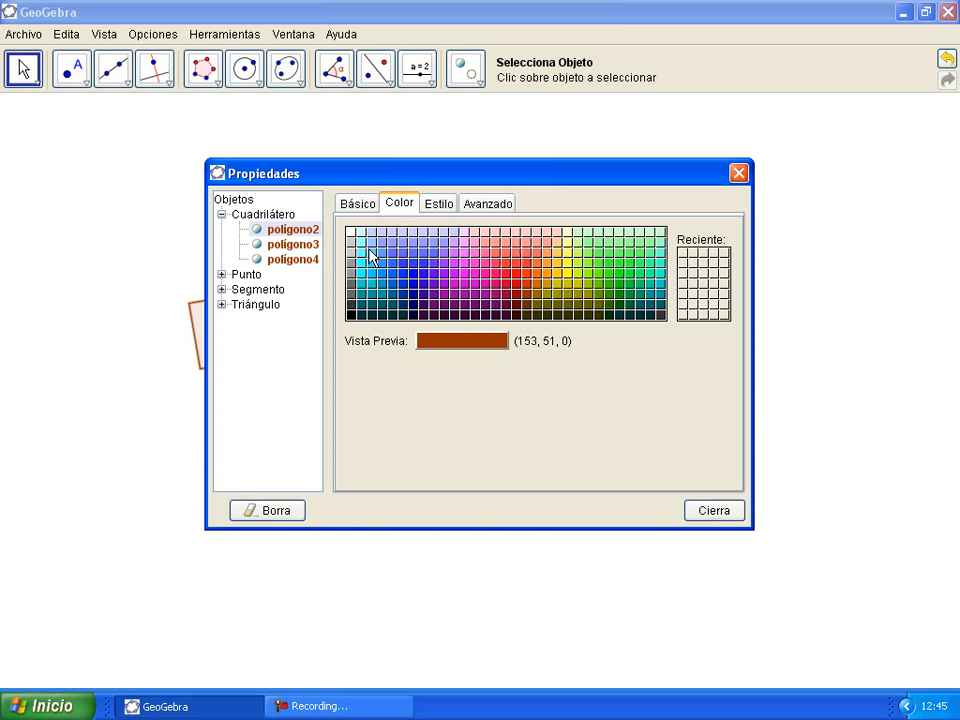
click(417, 291)
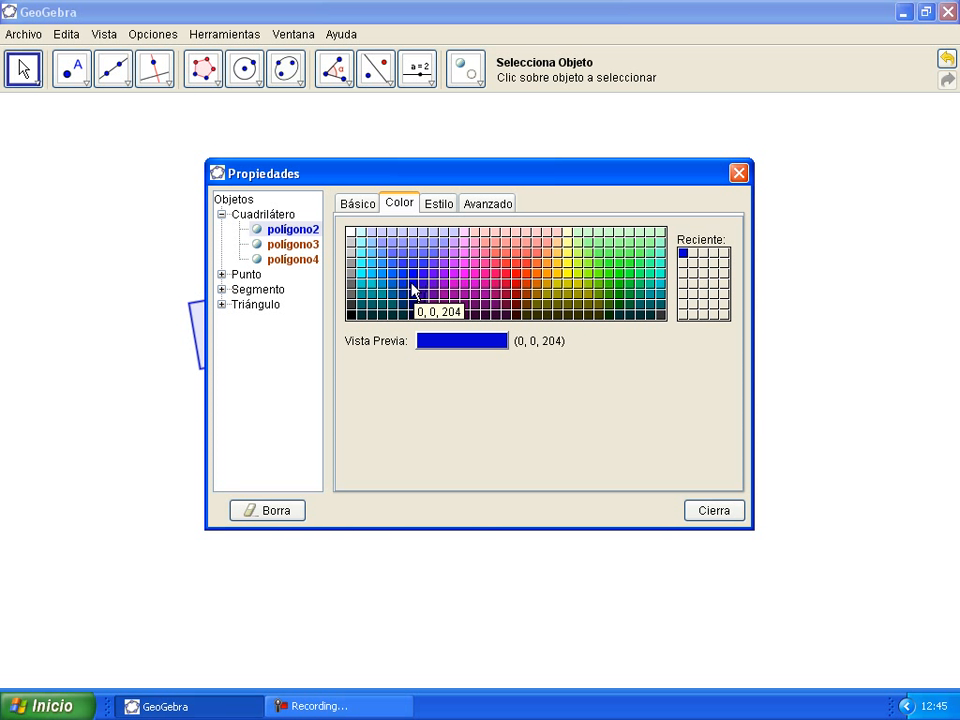
click(411, 296)
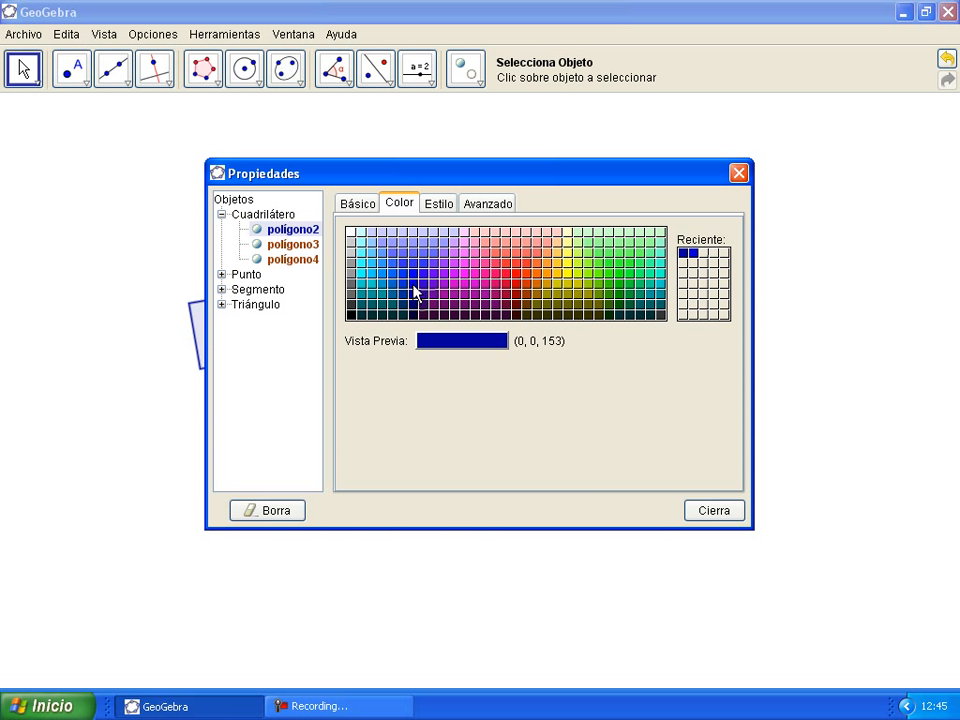
click(413, 288)
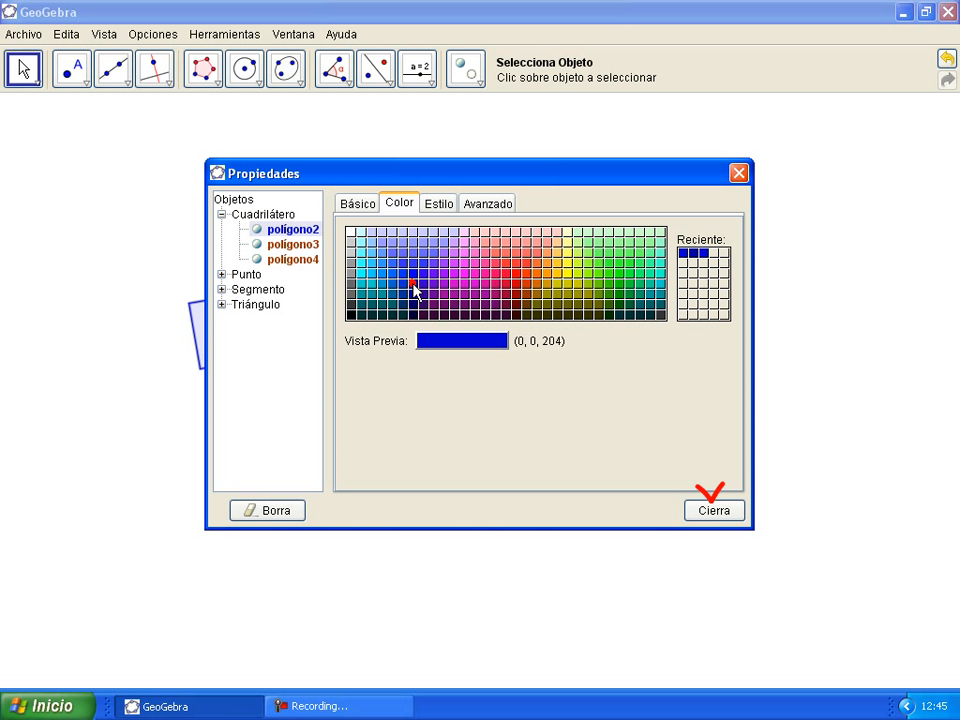
click(705, 511)
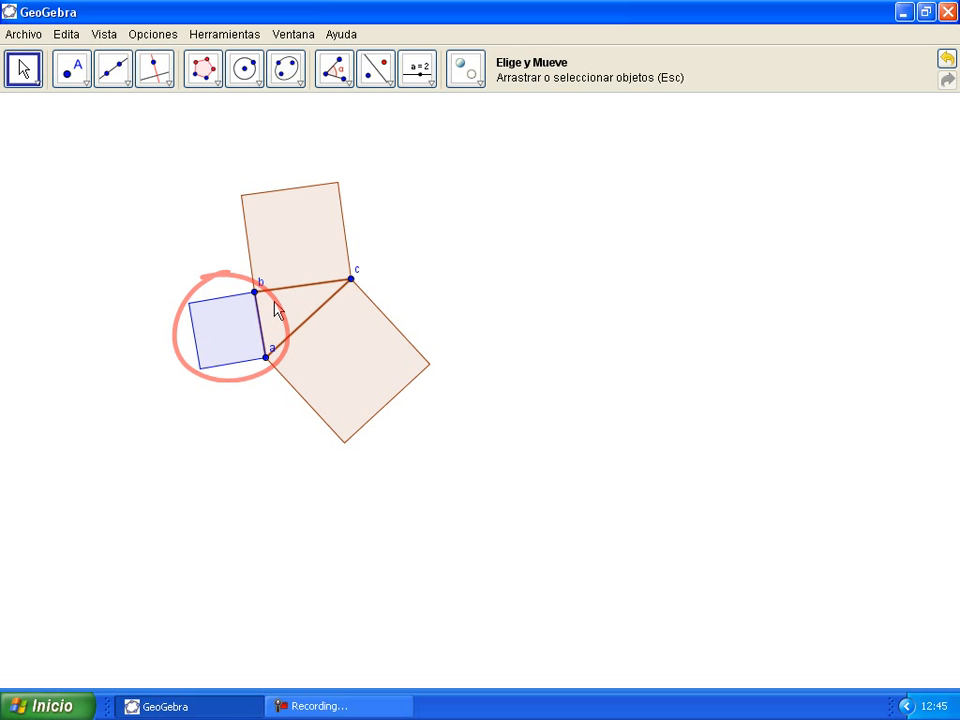
Step: Colour the upper square on bc red and polígono4 green
right_click(313, 271)
click(349, 408)
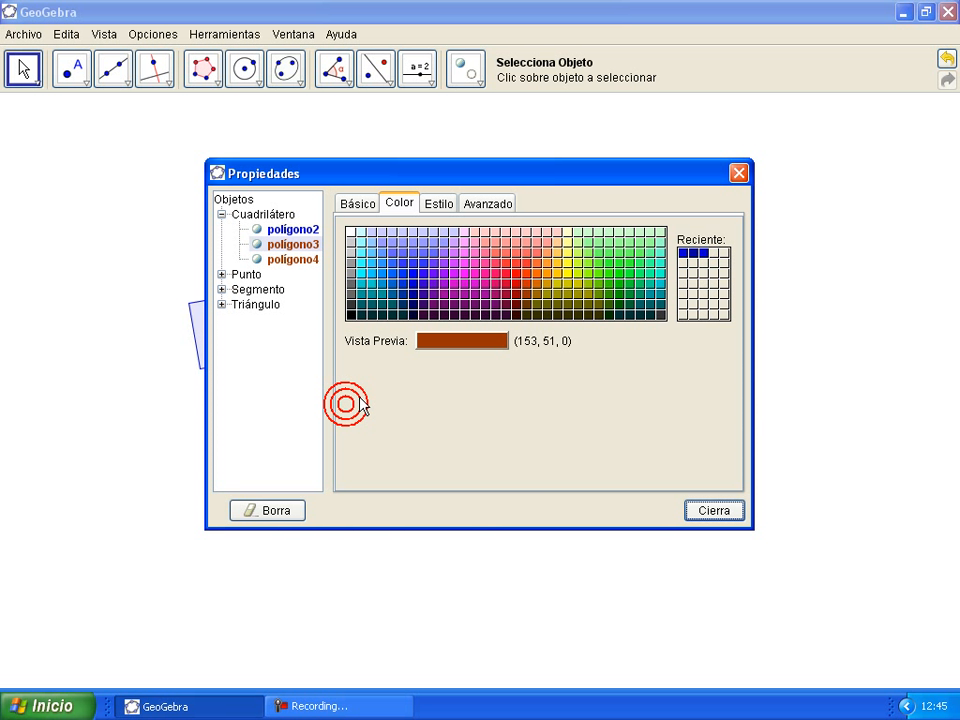
click(510, 292)
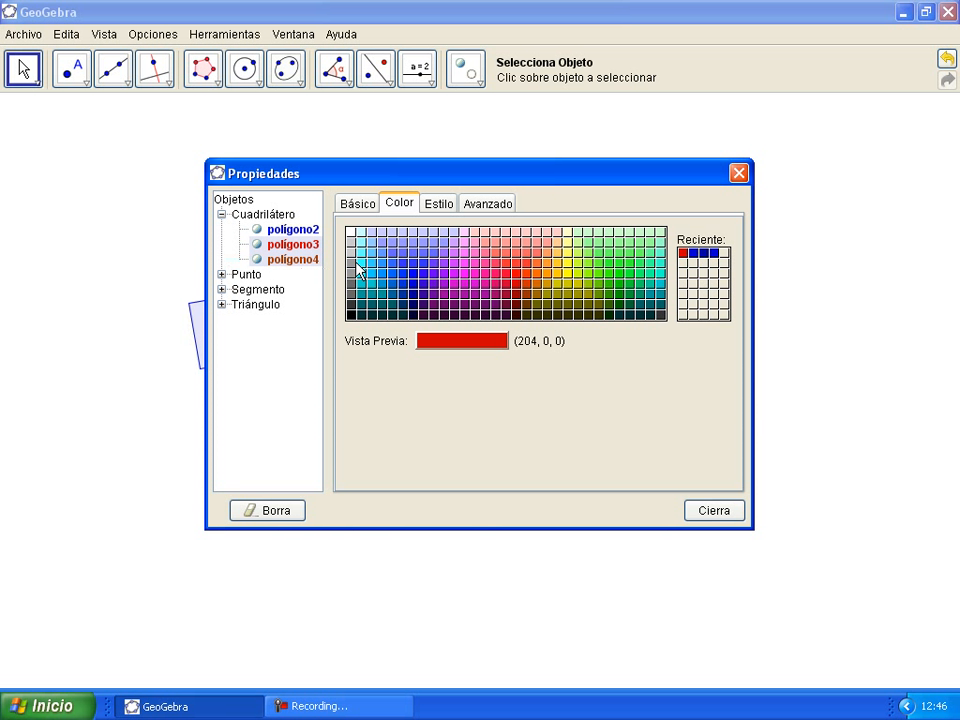
click(310, 259)
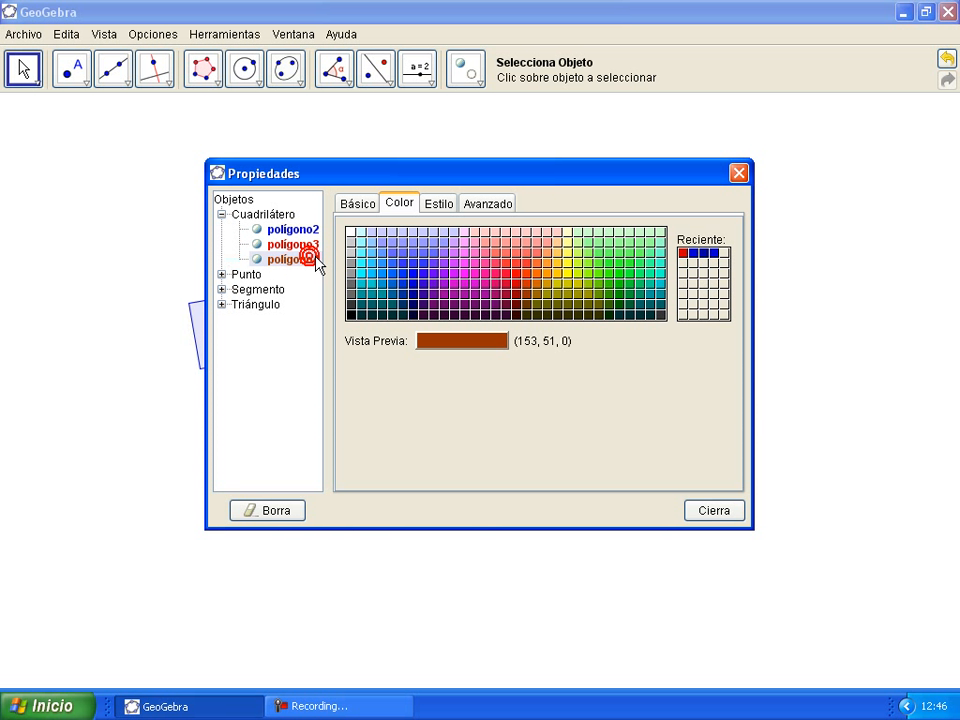
click(617, 292)
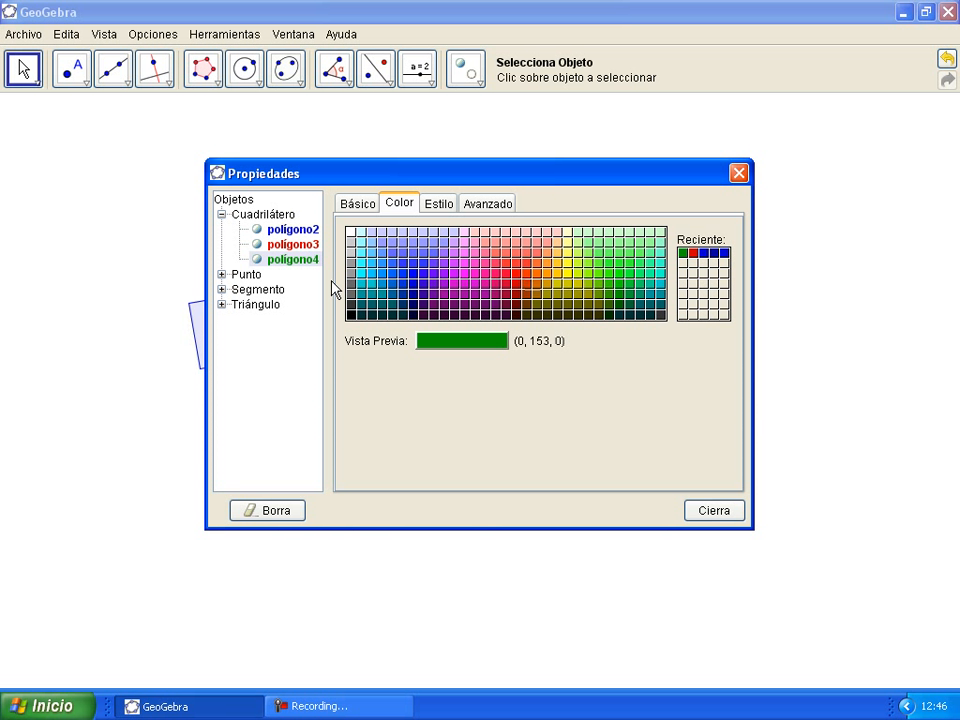
Step: Colour the triangle polígono1 teal (0, 153, 153)
click(222, 304)
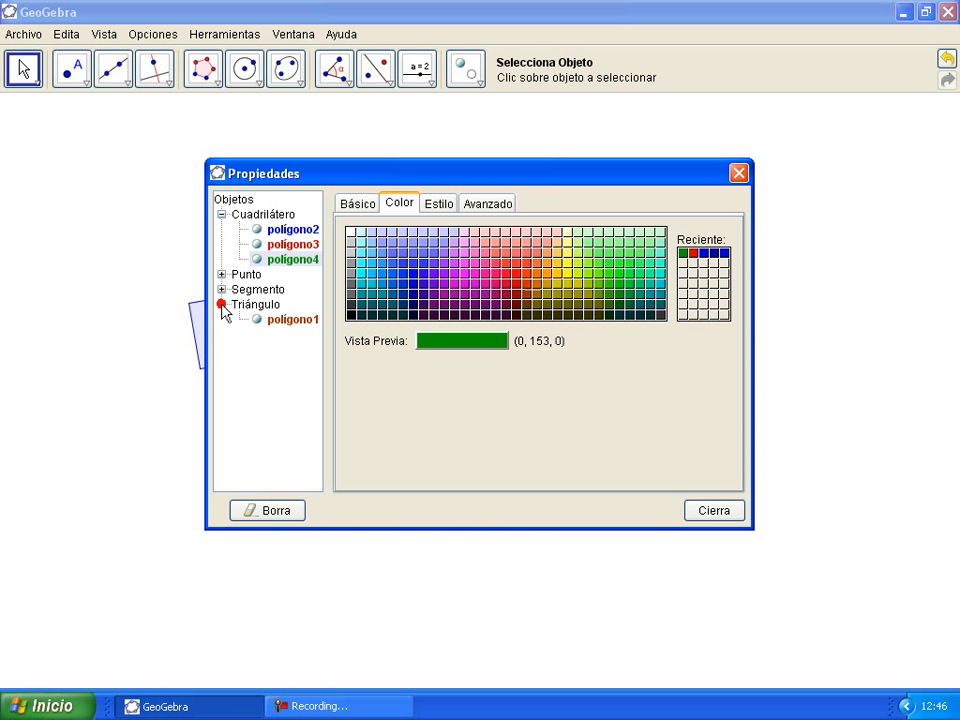
click(295, 320)
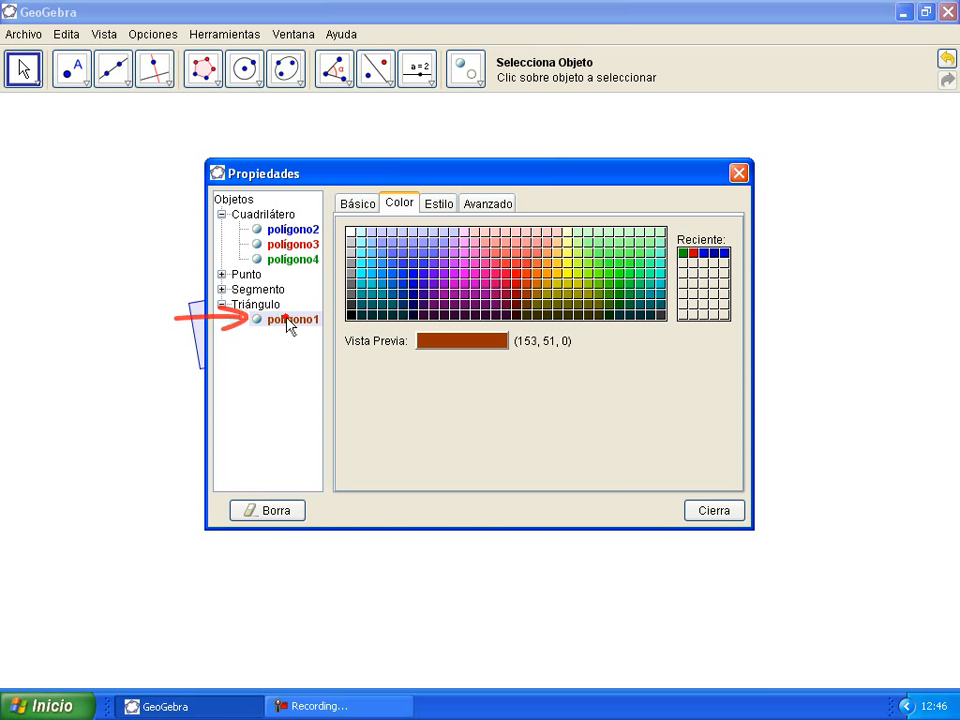
click(361, 294)
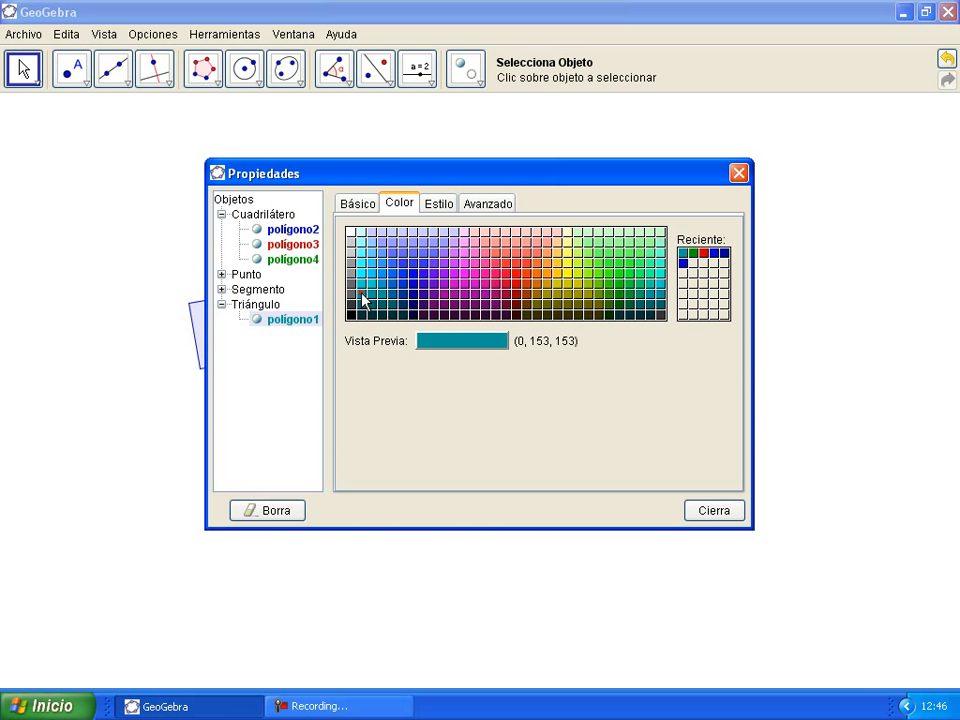
Step: Give the triangle polígono1 a solid outline with line thickness 4
click(440, 204)
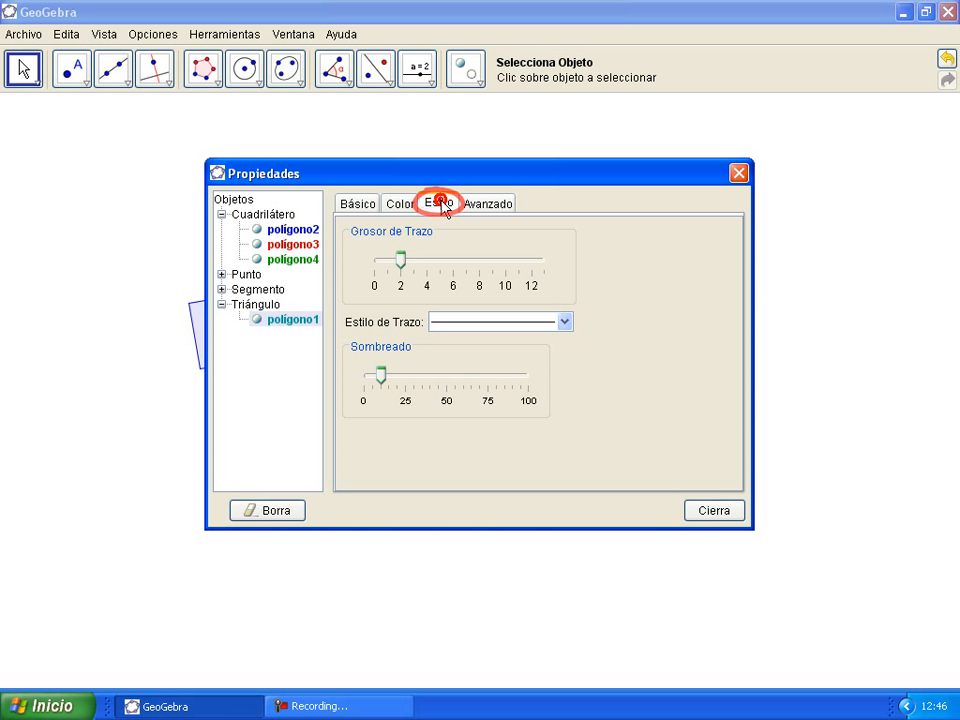
click(399, 259)
drag(399, 262, 428, 264)
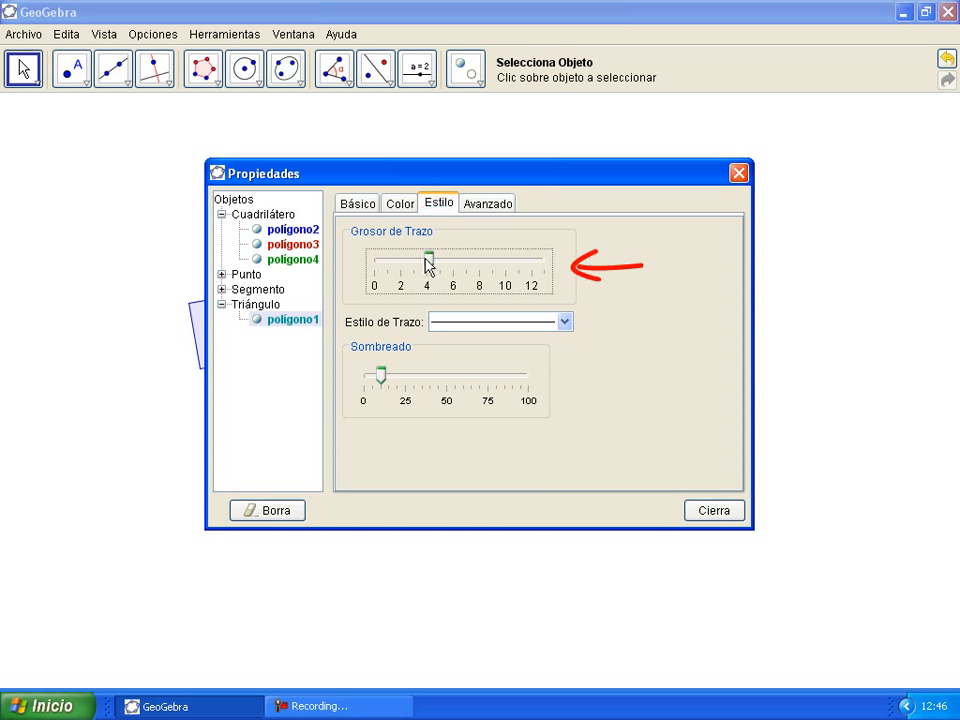
click(565, 322)
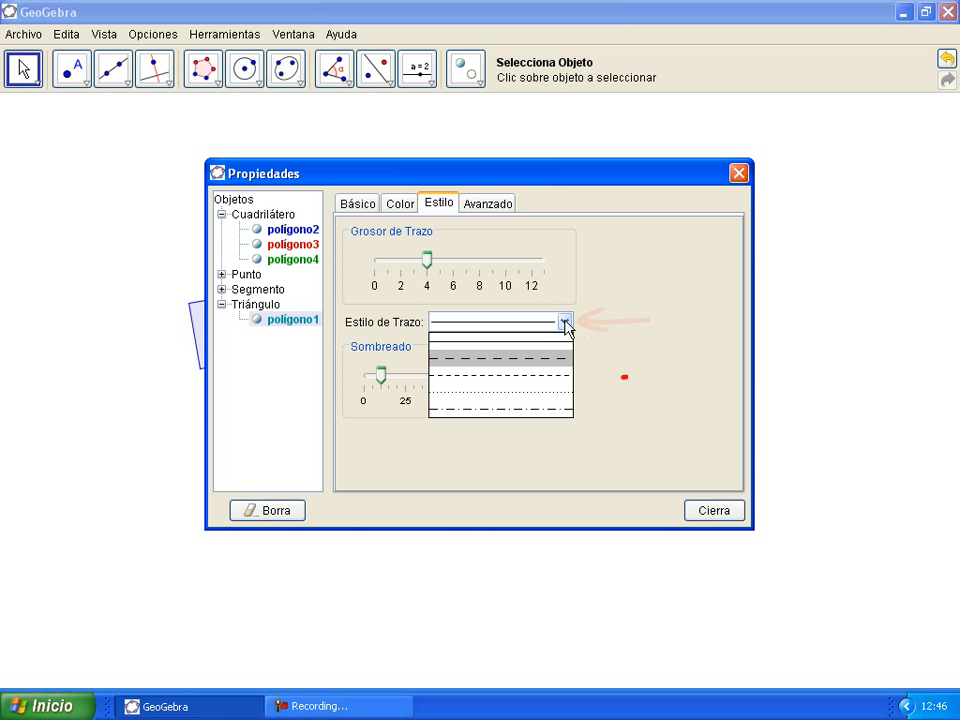
click(564, 321)
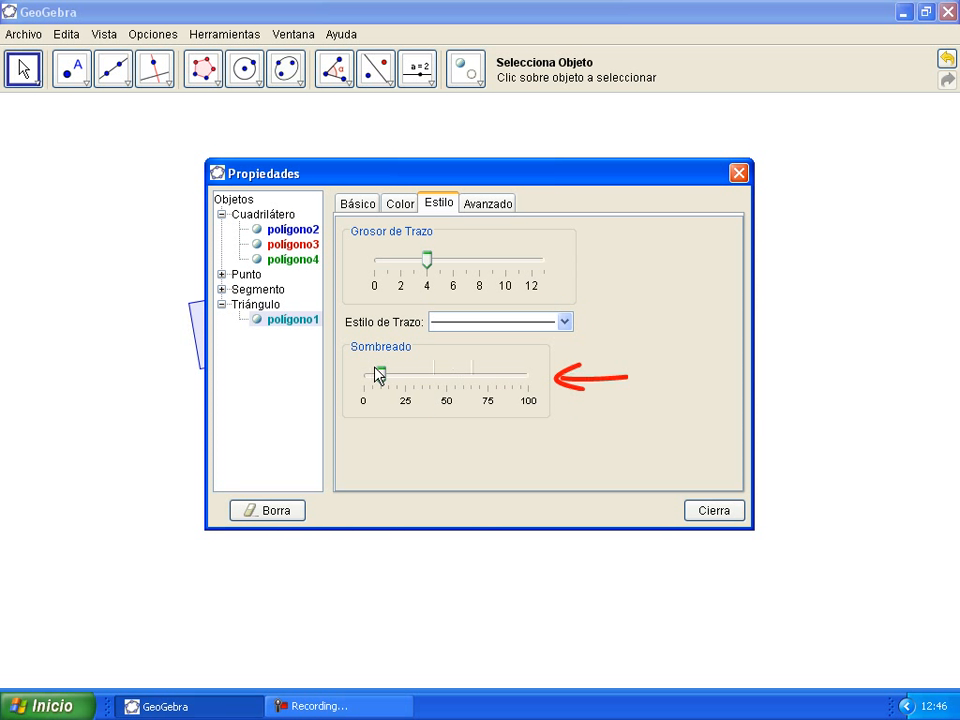
click(359, 207)
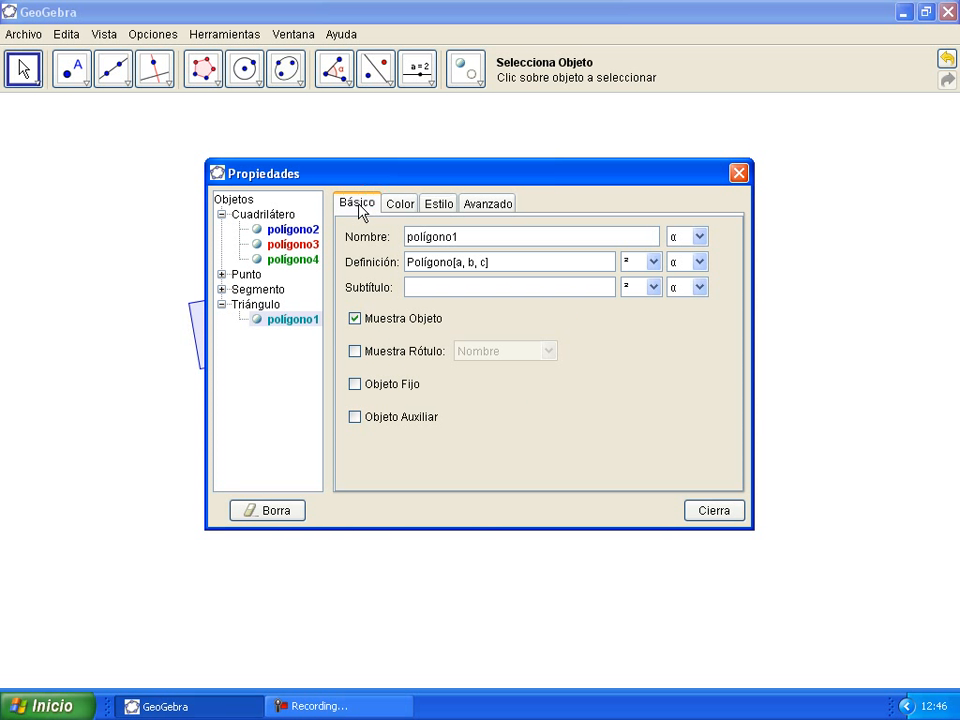
click(296, 231)
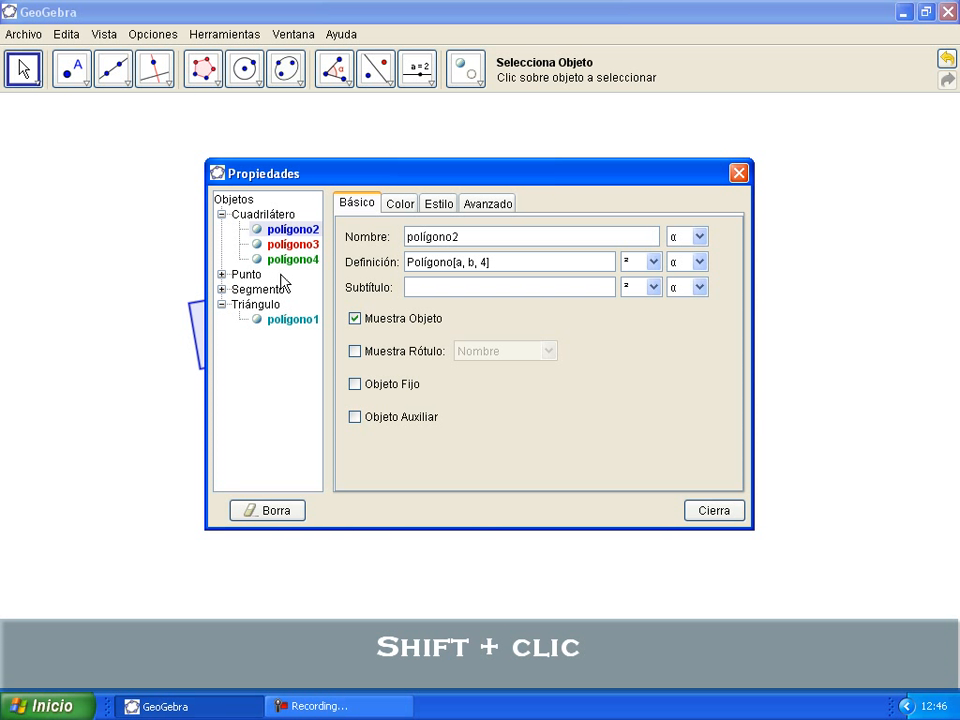
Step: Label squares polígono2 to polígono4 with their area values 2.02, 4.32 and 6.13
shift+click(281, 263)
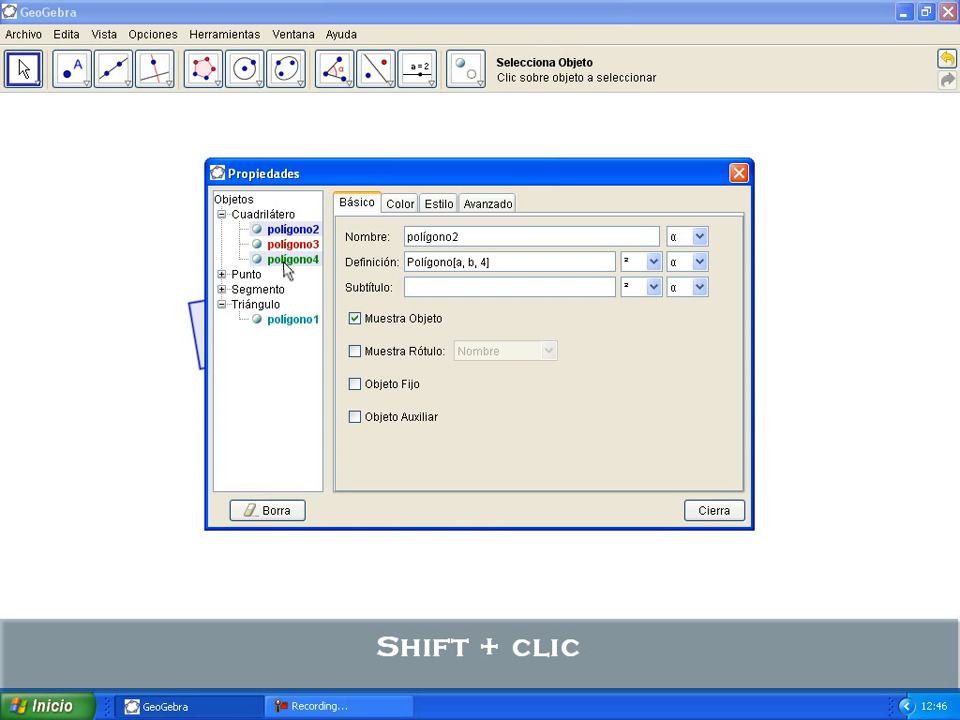
shift+click(286, 269)
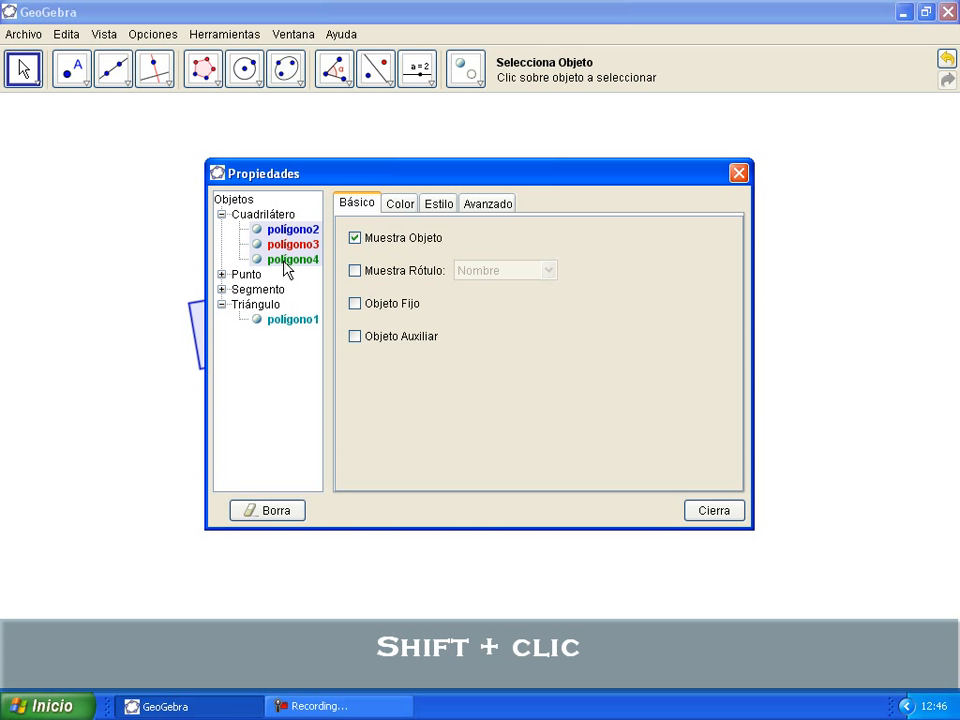
click(355, 271)
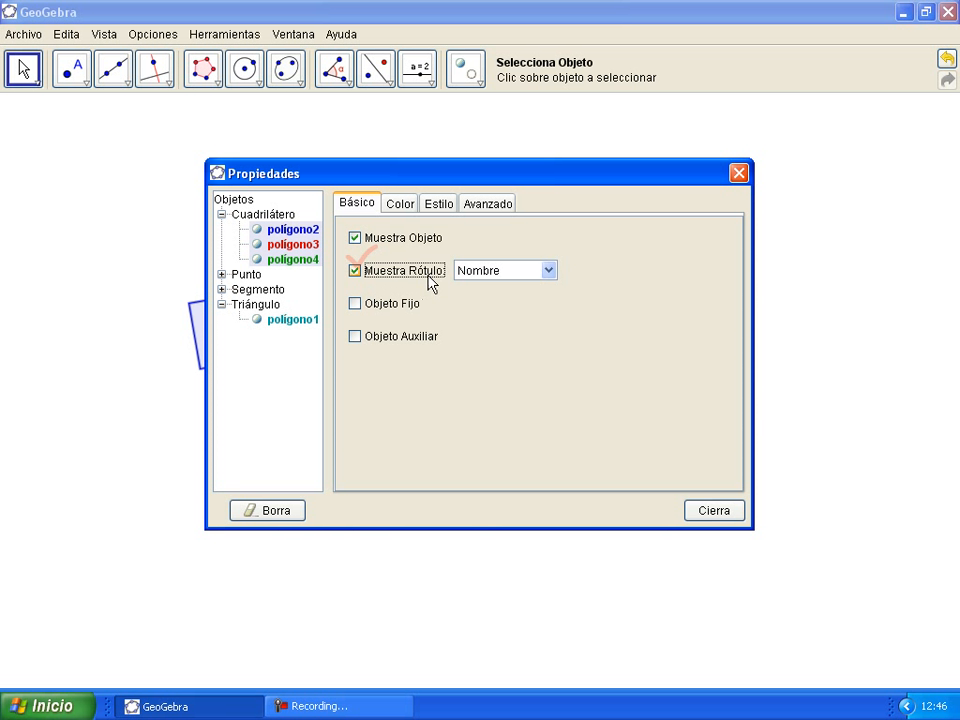
click(548, 270)
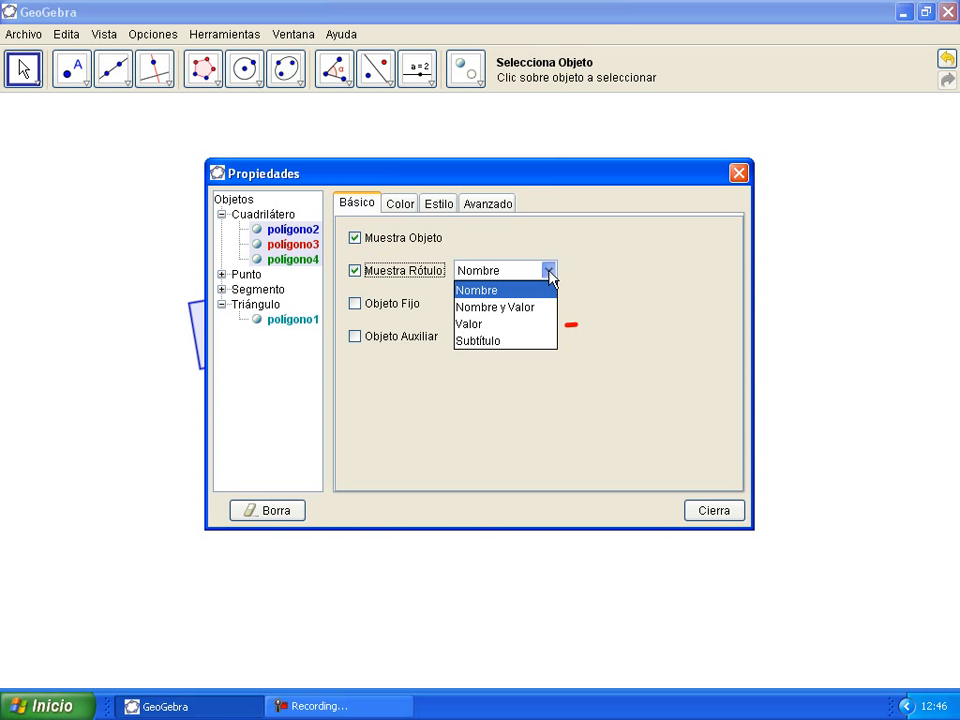
click(497, 325)
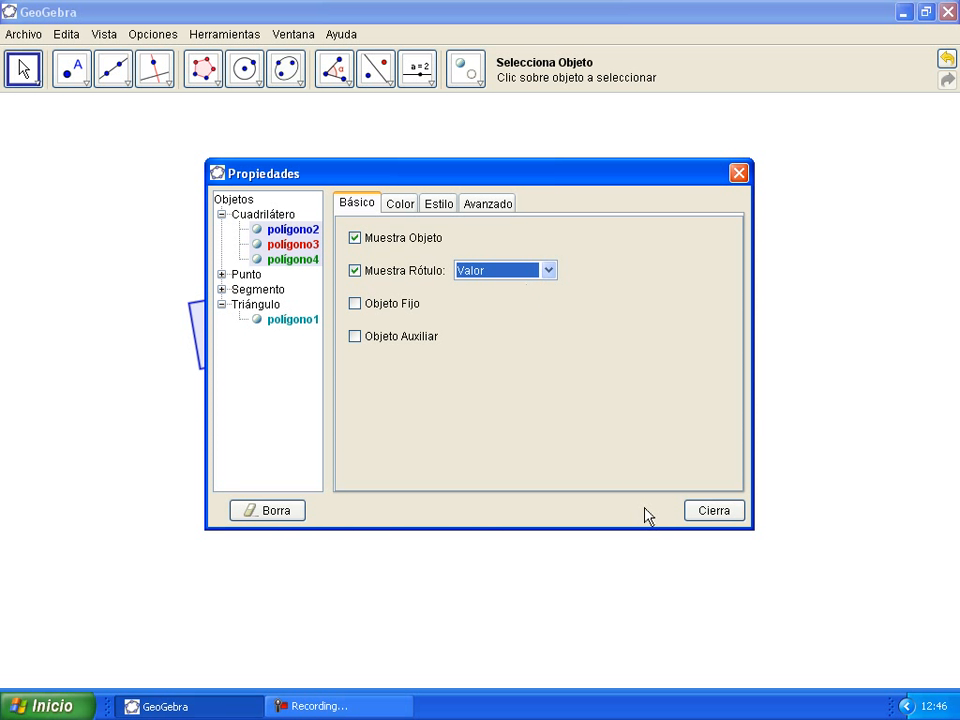
click(714, 514)
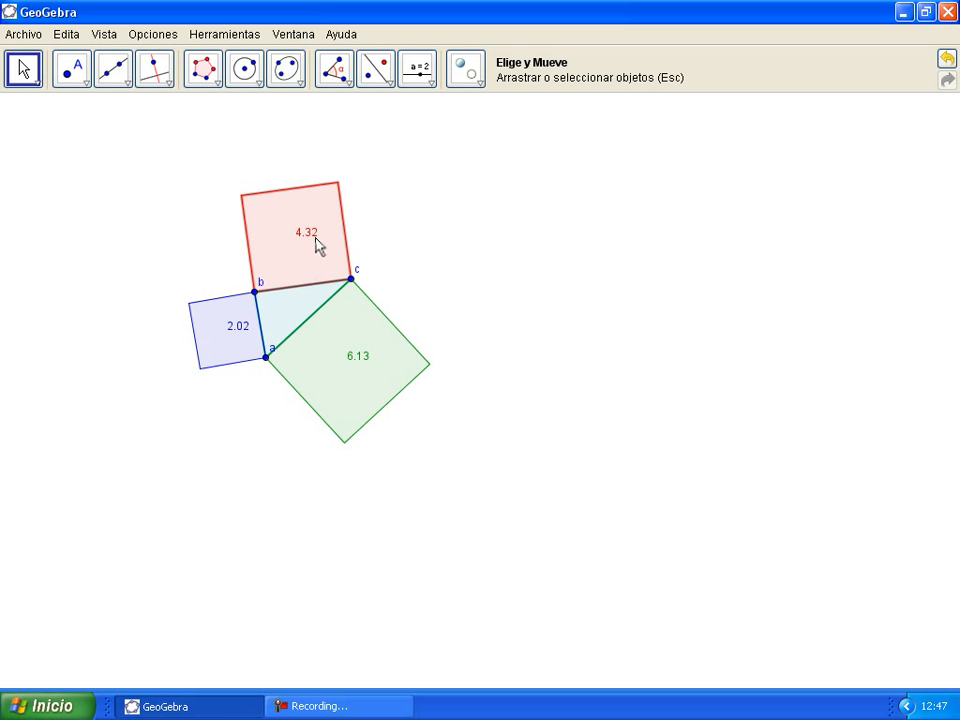
Step: Set the font size to 20 pt via Opciones > Tamaño de Letra
click(152, 37)
mouse_move(171, 281)
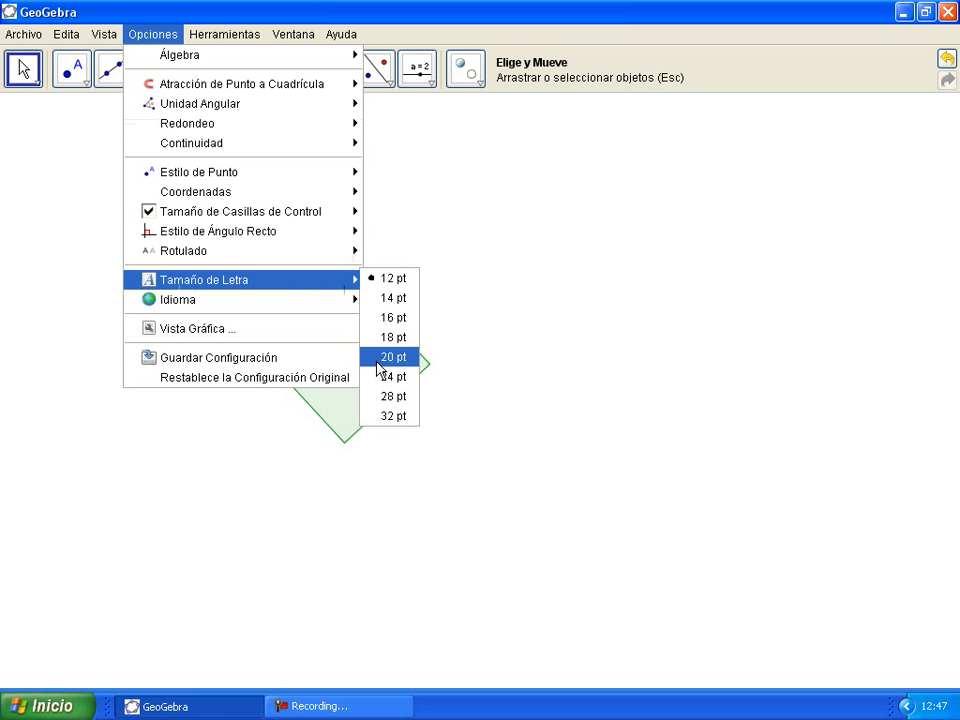
click(376, 359)
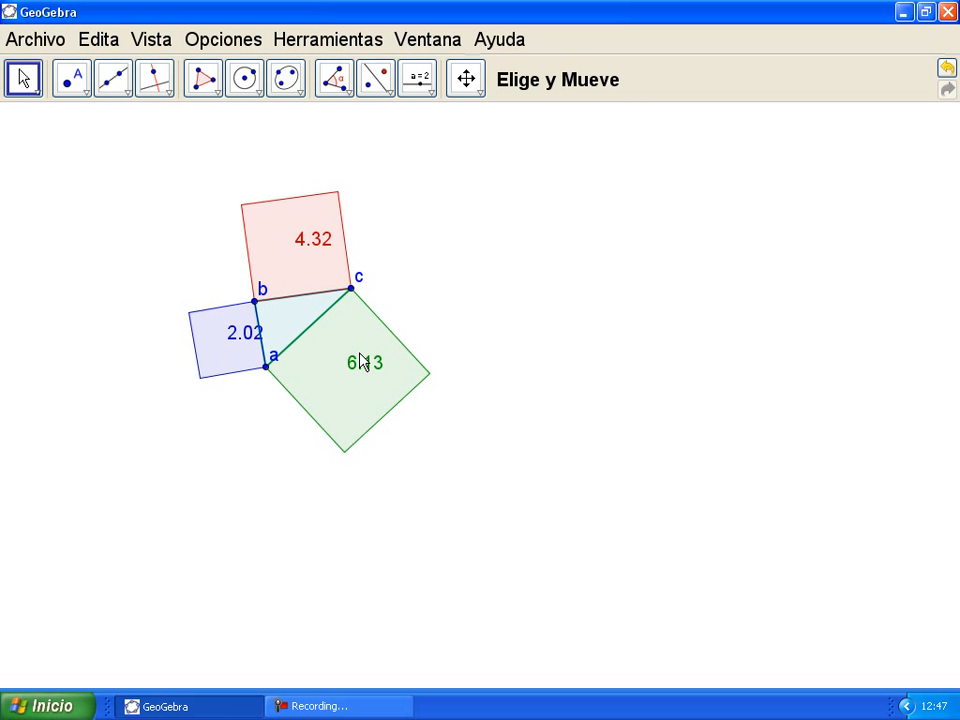
Step: Centre the 2.02, 4.32 and 6.13 labels in the blue, red and green squares
drag(245, 330, 229, 337)
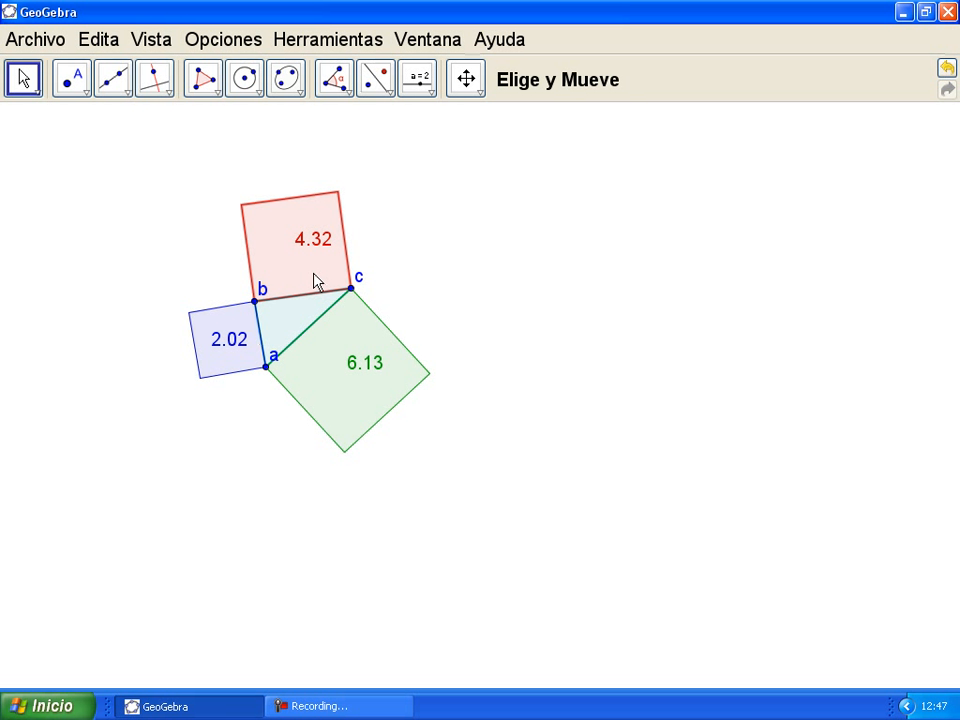
drag(315, 241, 298, 255)
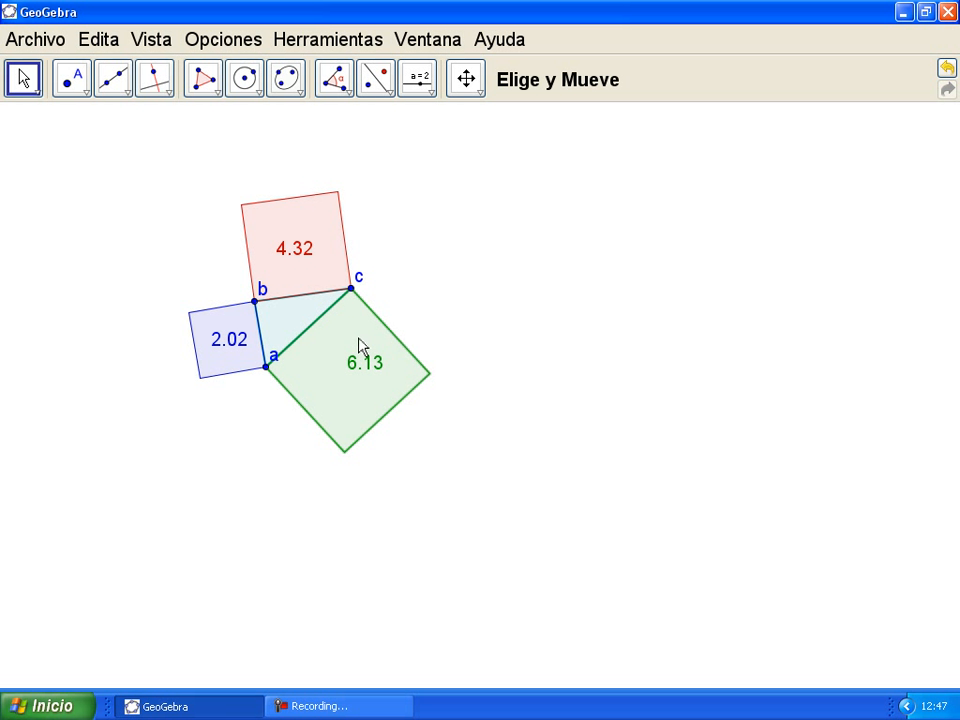
drag(368, 376, 352, 380)
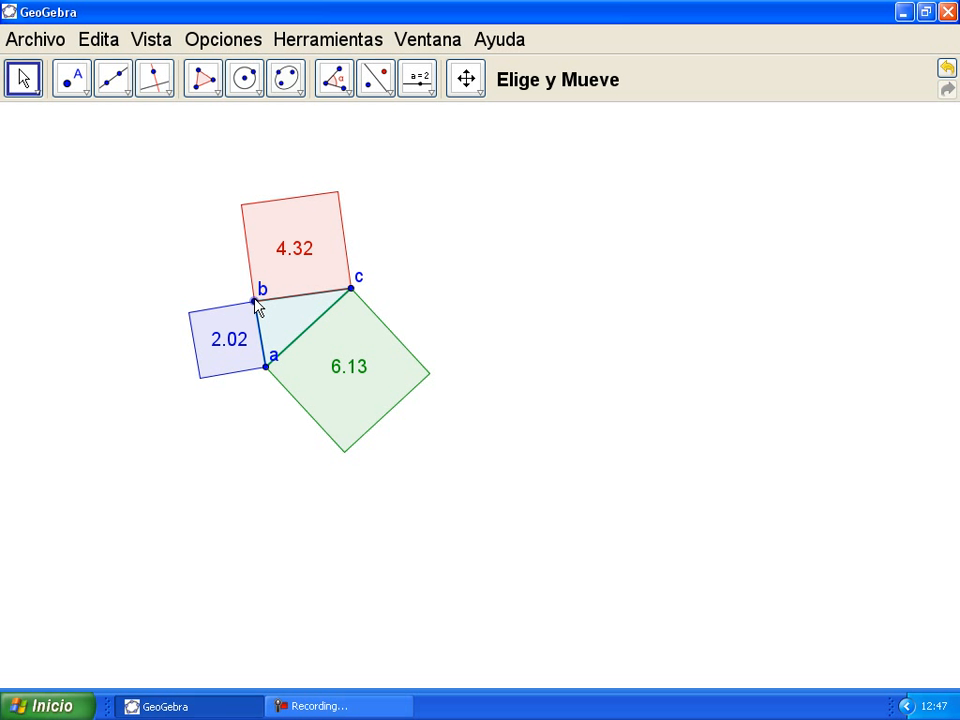
Step: Place a new text near the bottom-left of the canvas with Inserta Texto
click(430, 93)
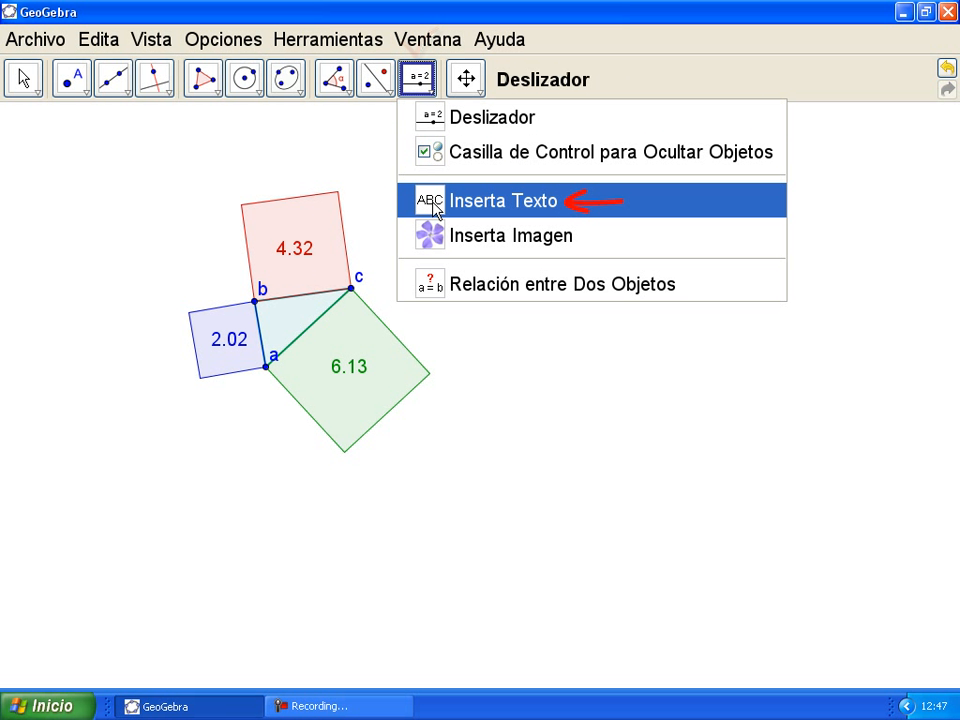
click(467, 203)
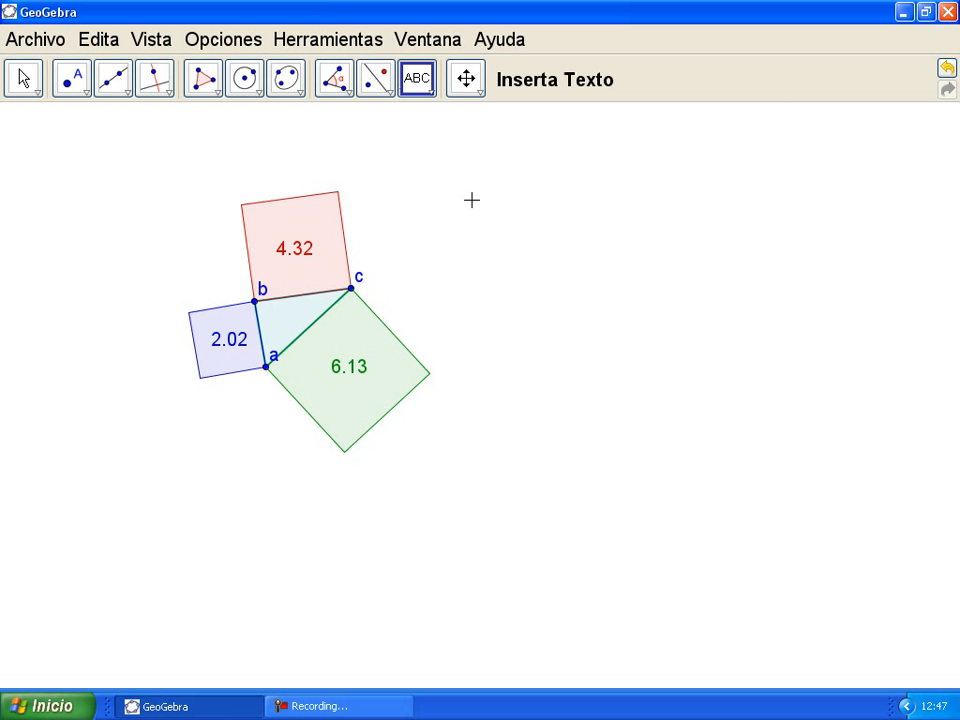
click(170, 550)
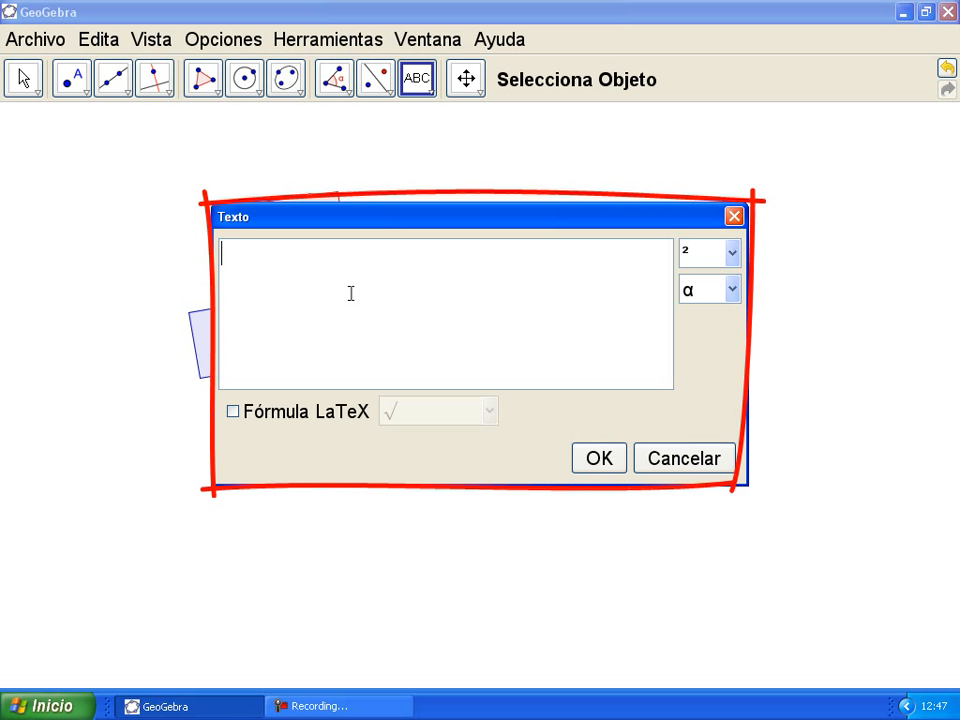
Step: Enter the text "area de cuadrado rojo + area de cuadrado verde =" + polígono2 + "+" + polígono3 + "=" + (polígono2+polígono3)
text(")
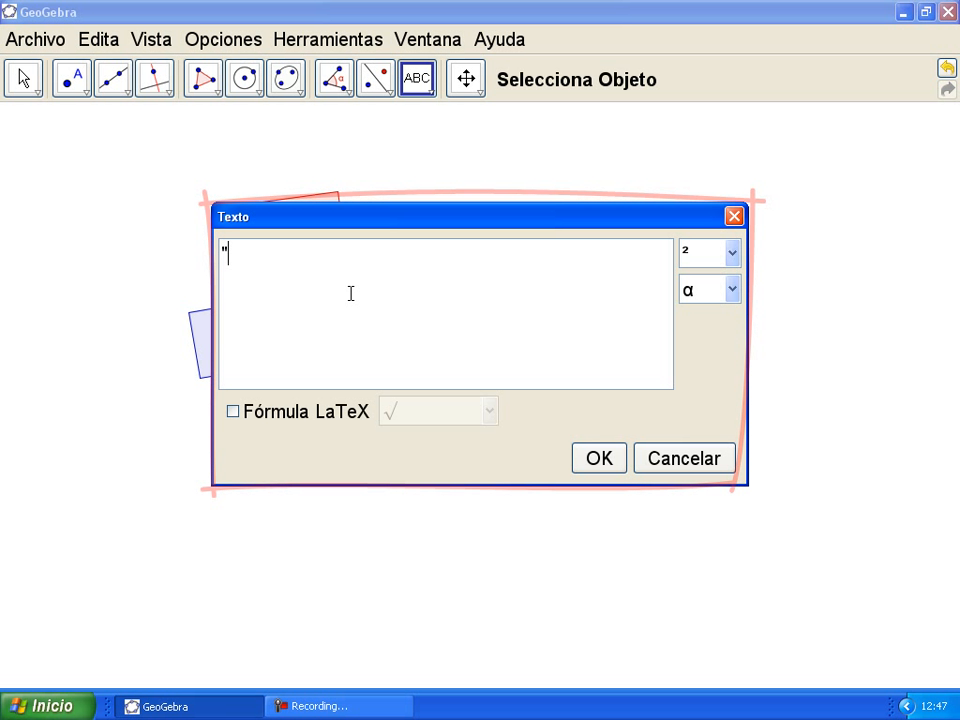
text(area de)
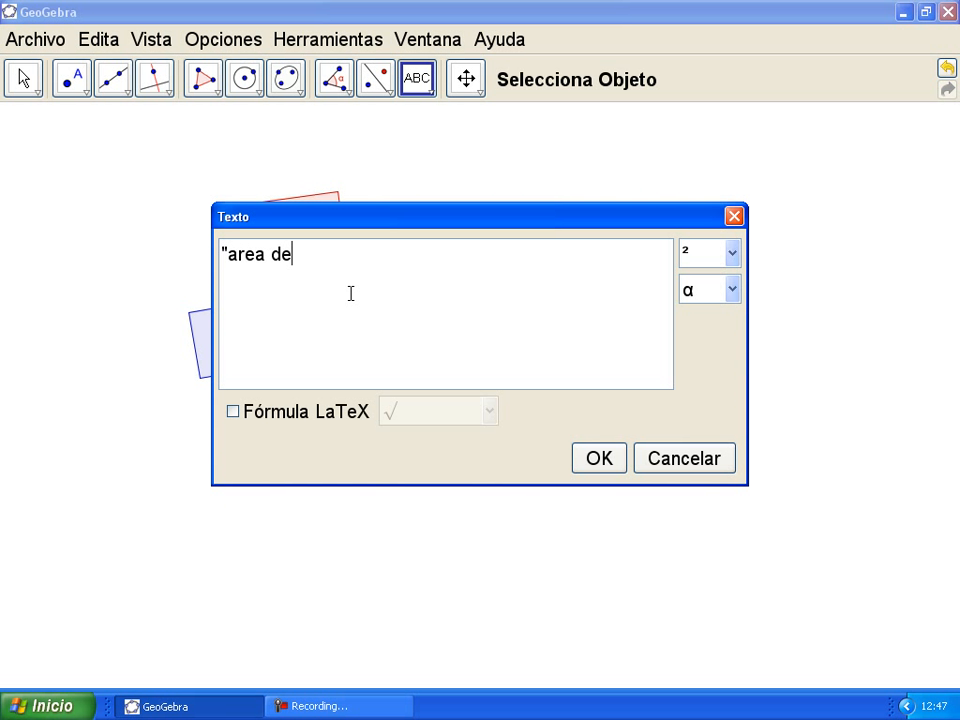
text( cuadrad)
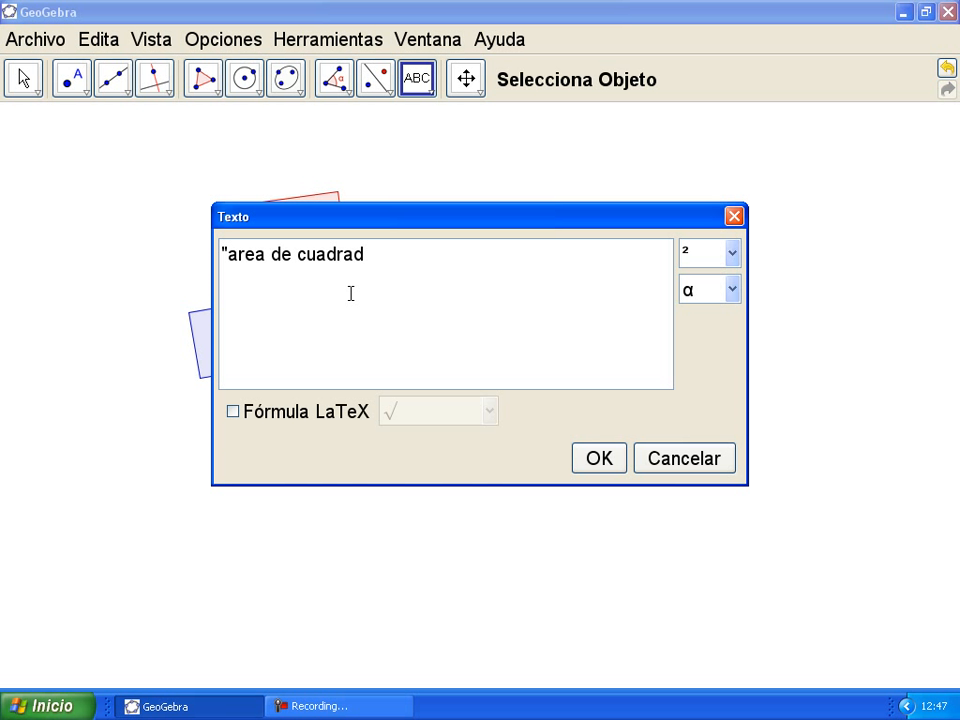
text(o rojo + area)
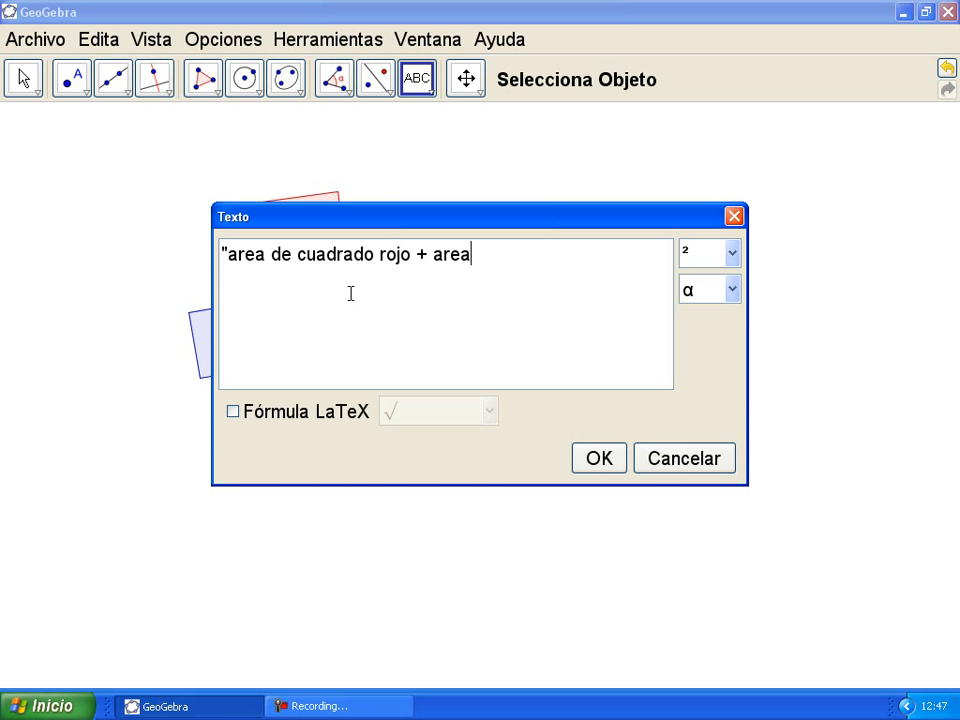
text( de cuadrado verde =)
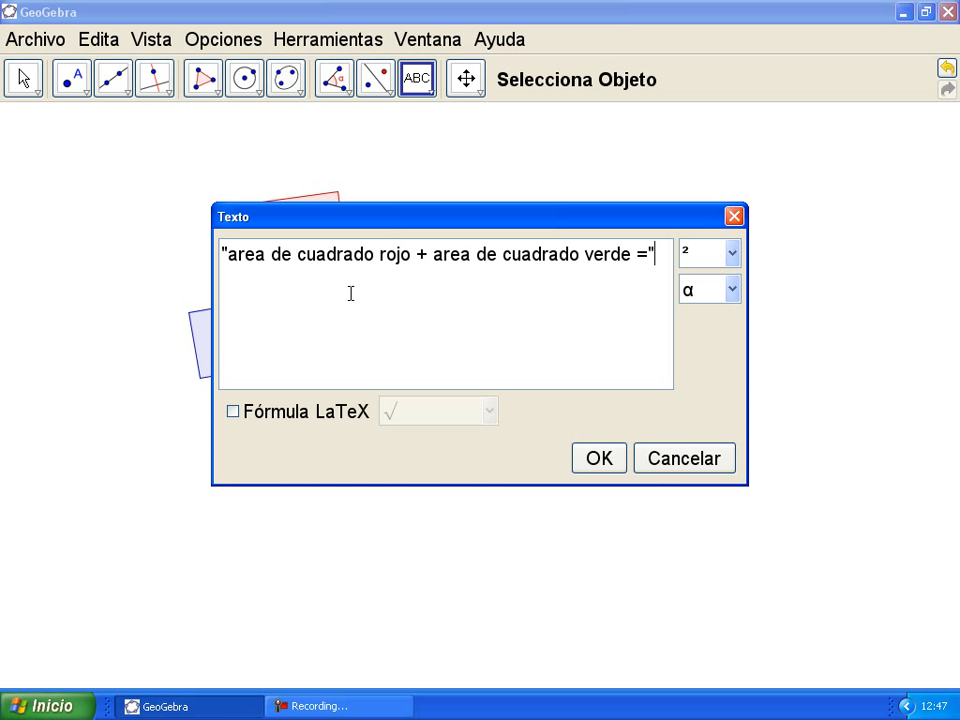
text(po)
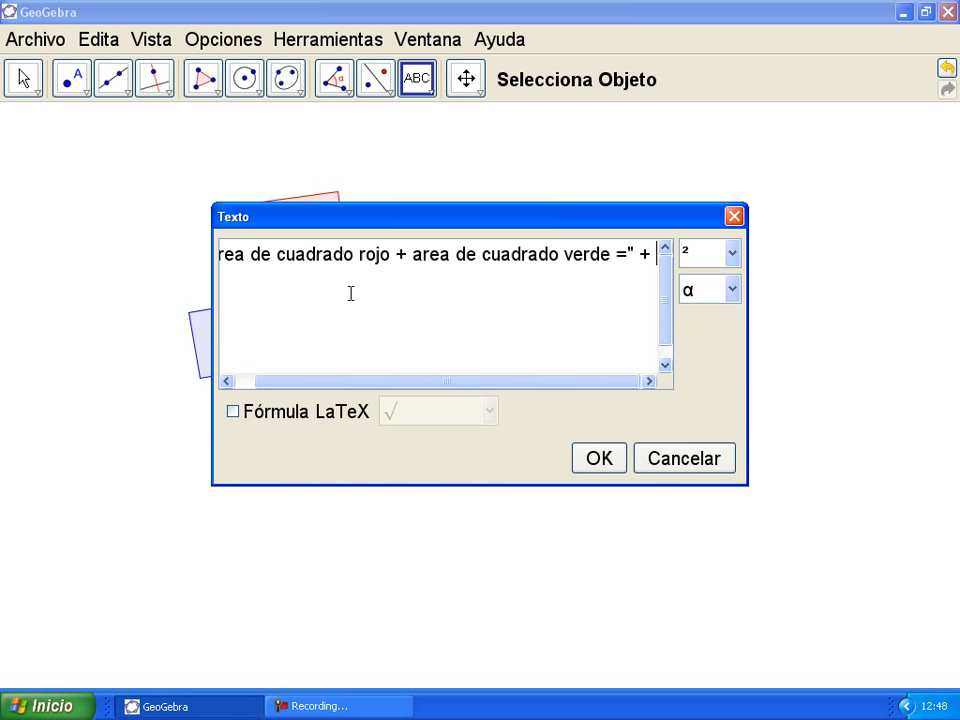
text(lí)
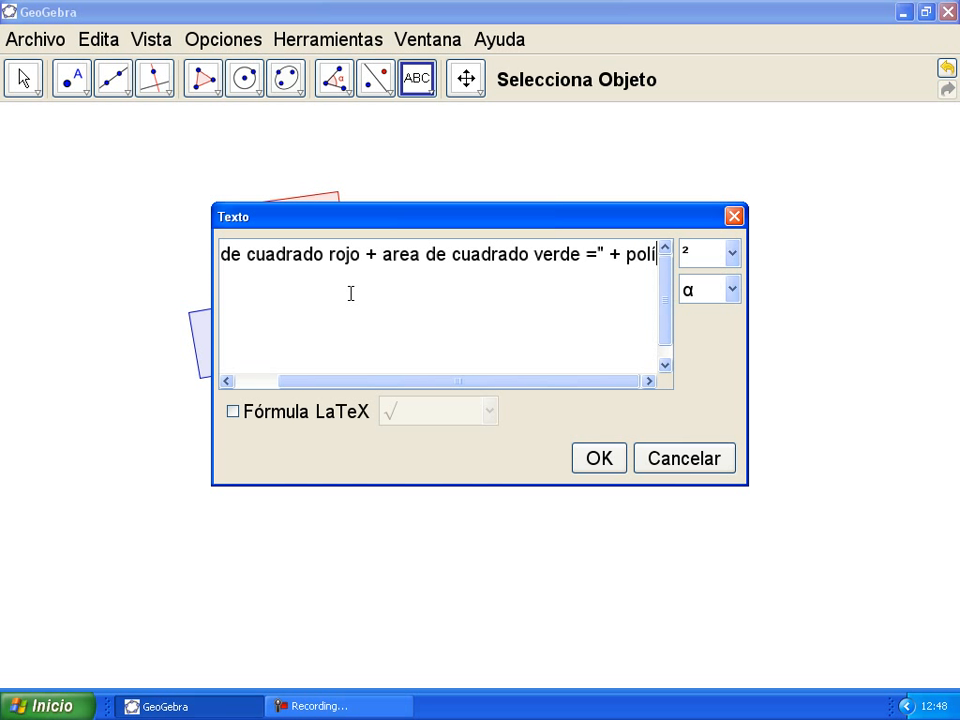
text(gono)
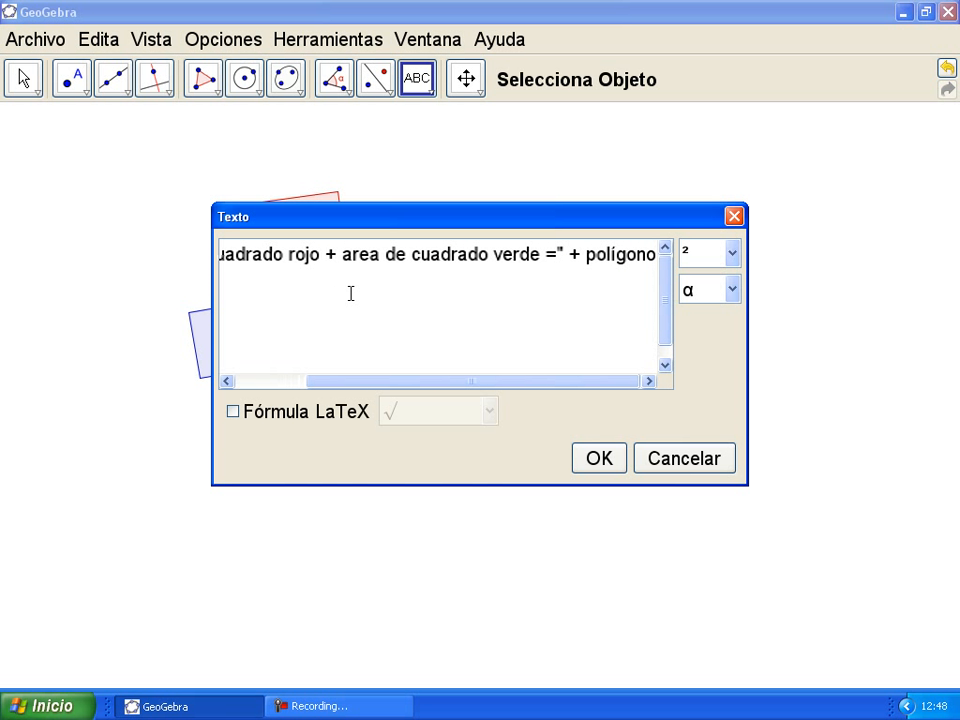
text(2 +)
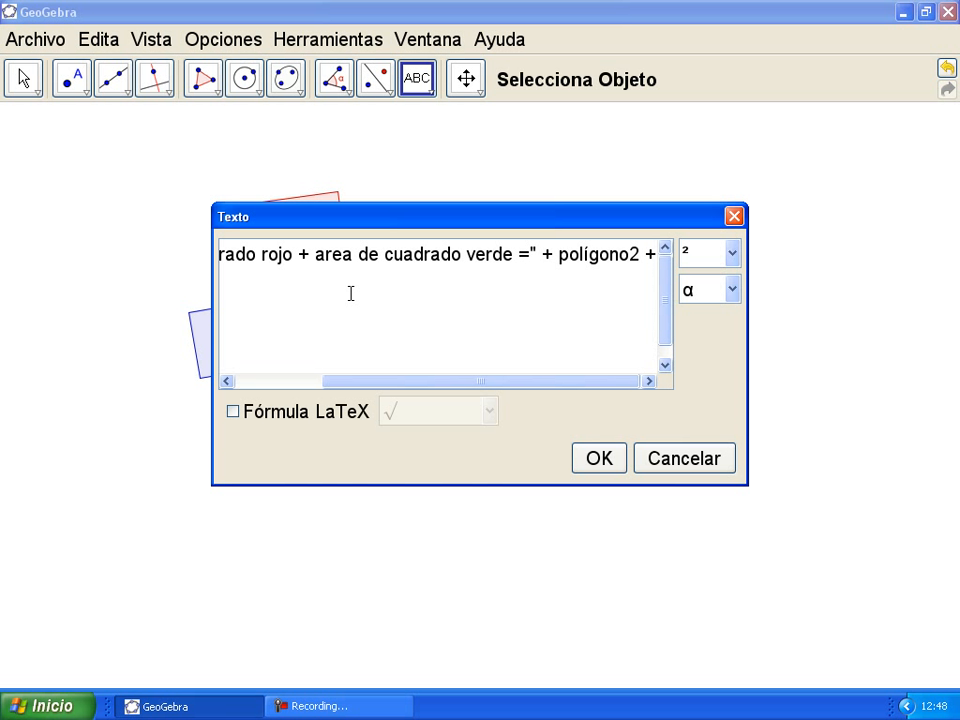
text(")
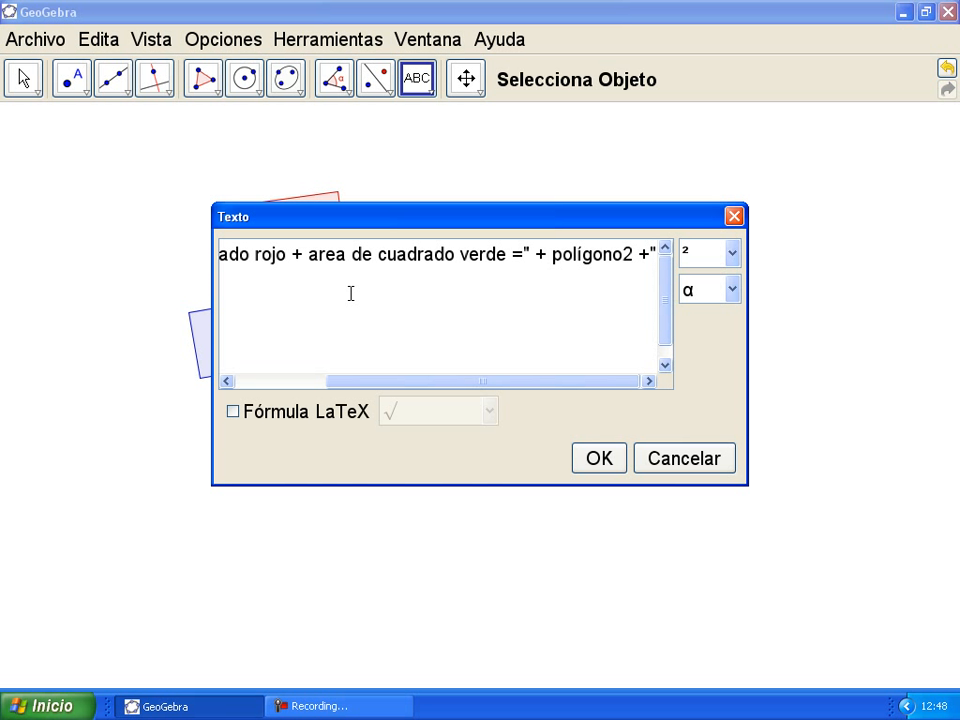
text(+")
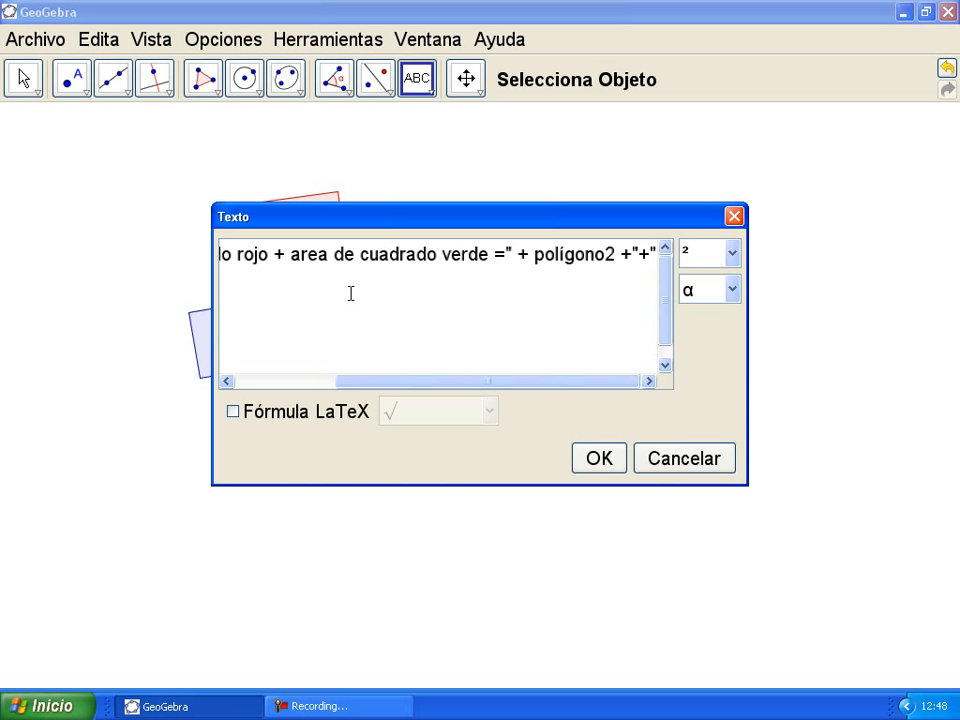
text(+)
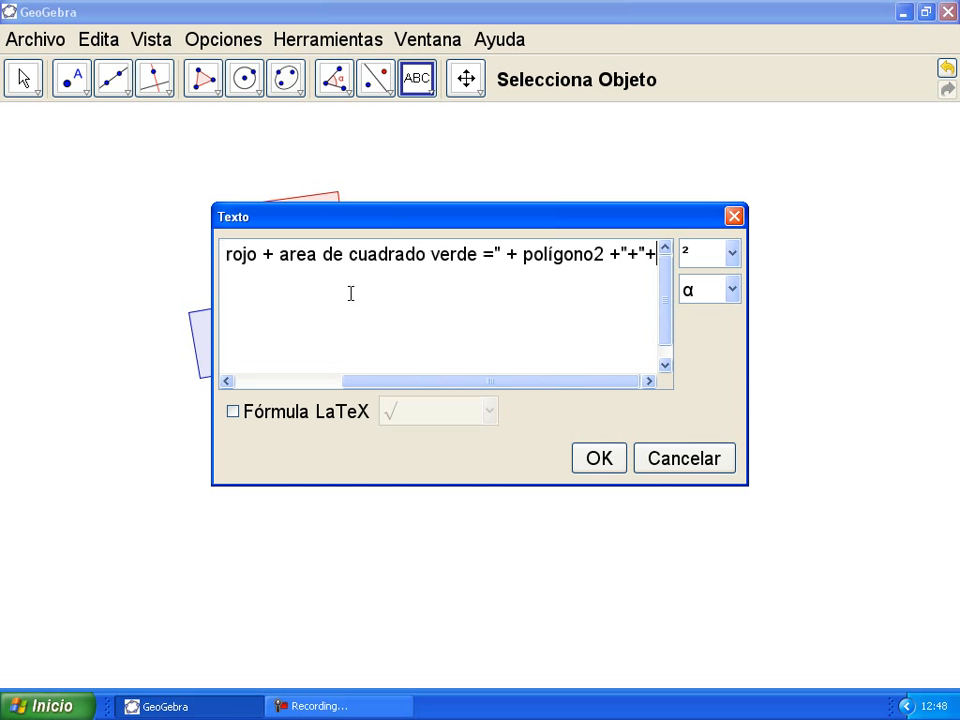
text(pol)
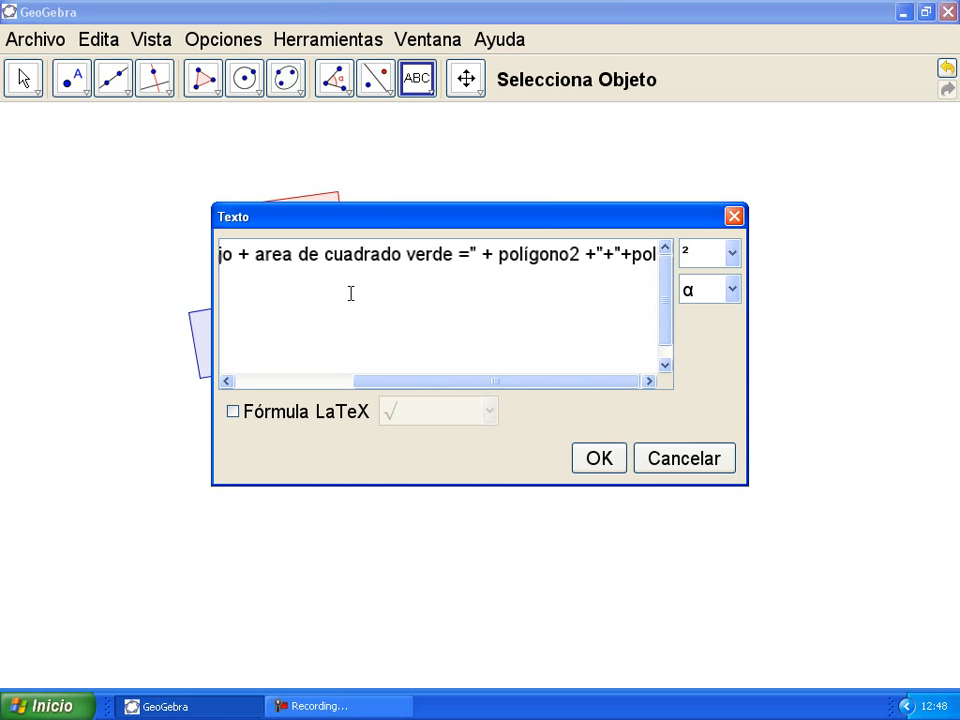
text(ígon)
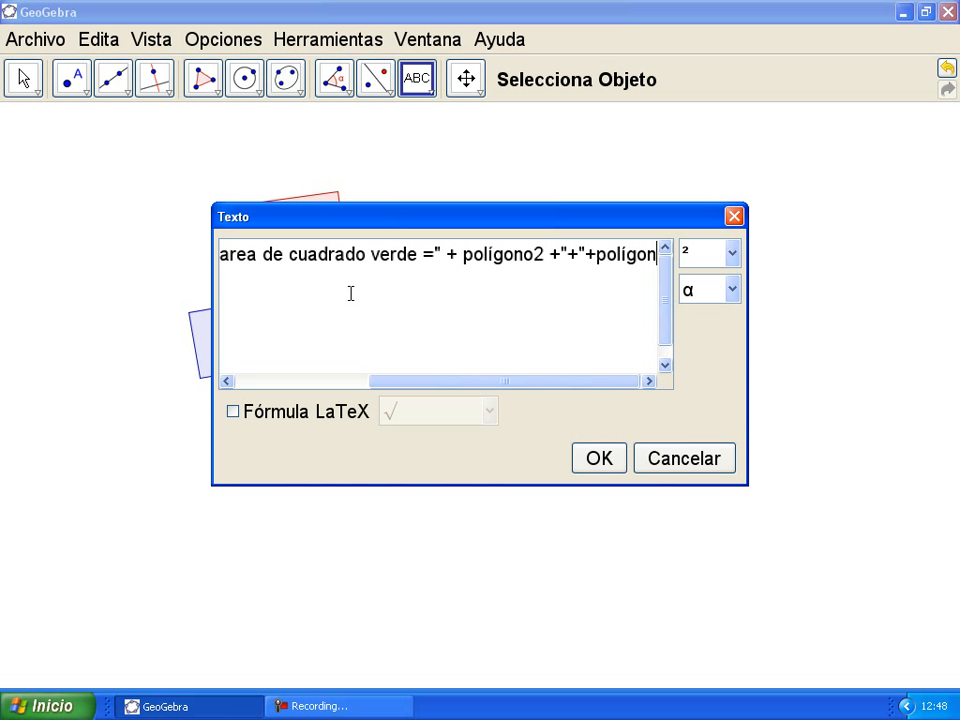
text(o3+)
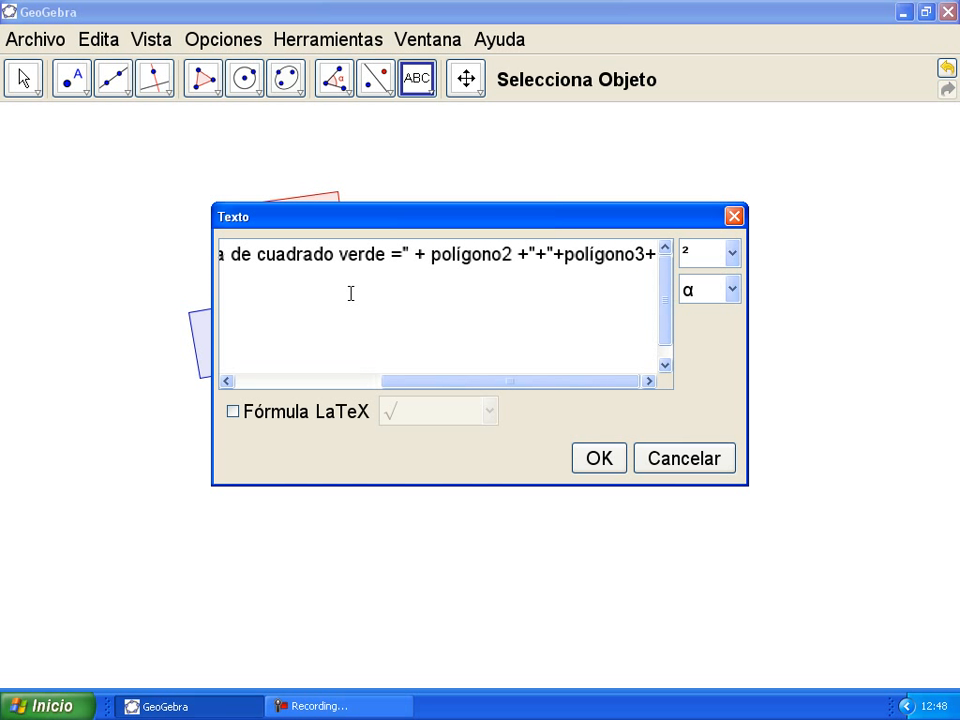
text("=)
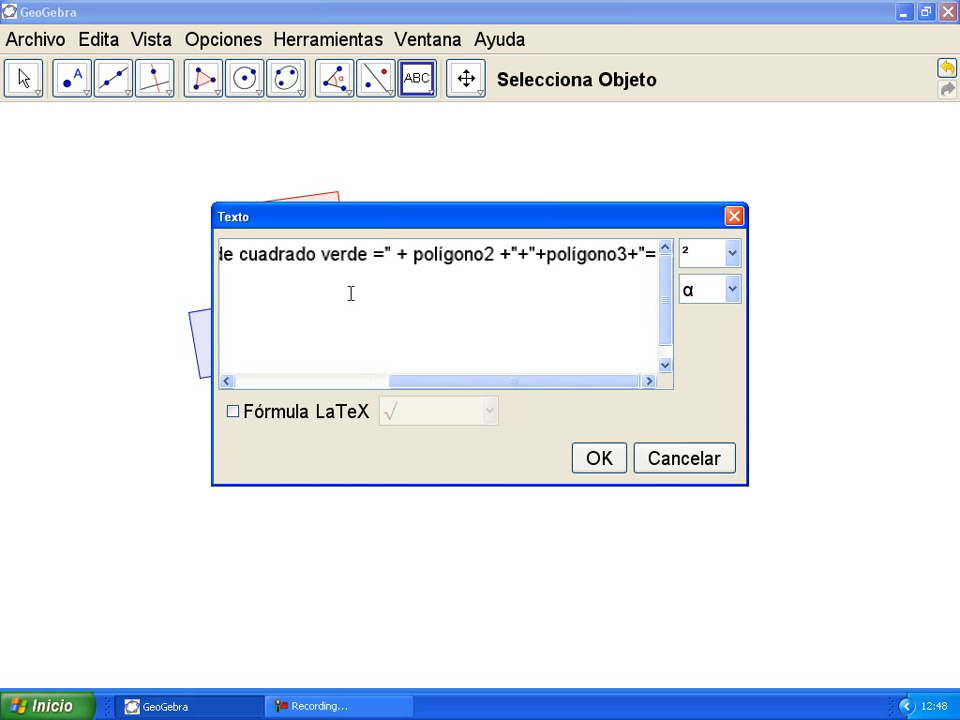
text(")
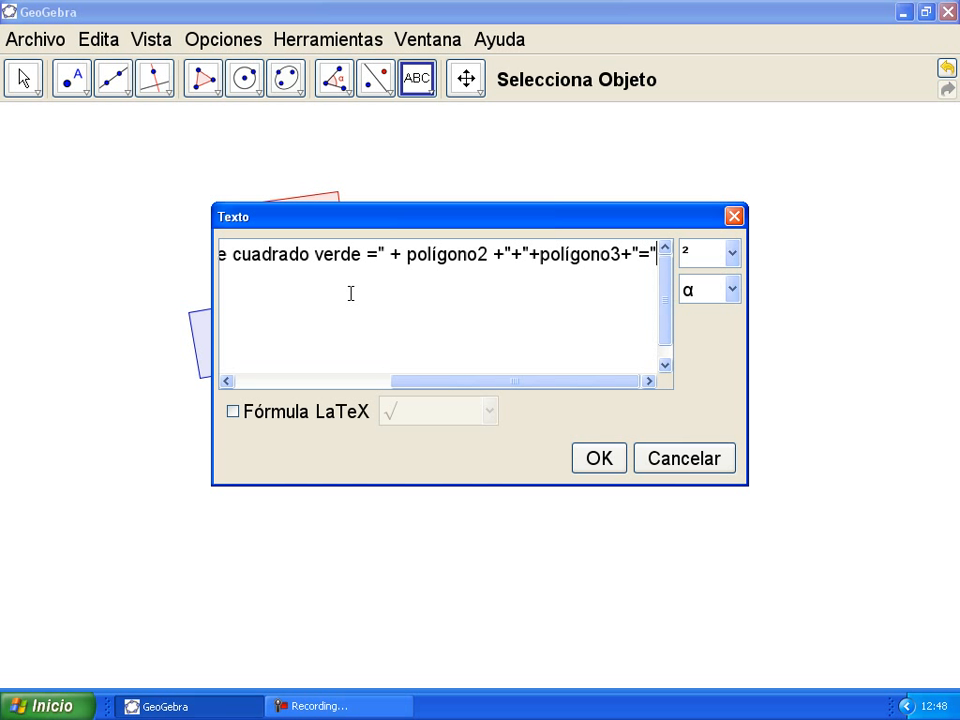
text(+)
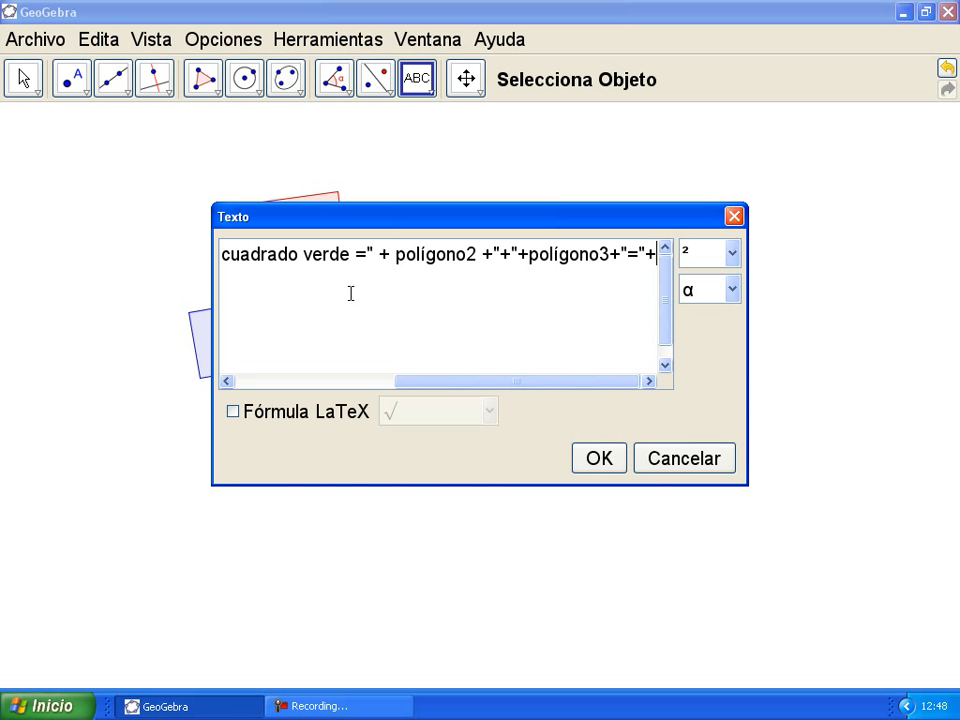
text(()
text(pol)
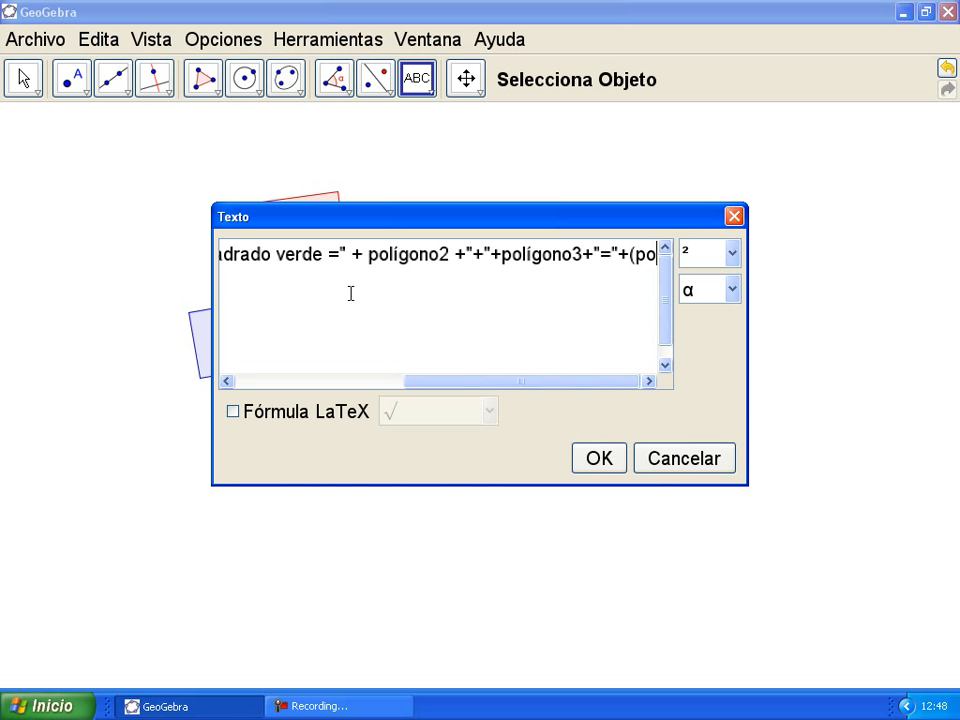
text(ígon)
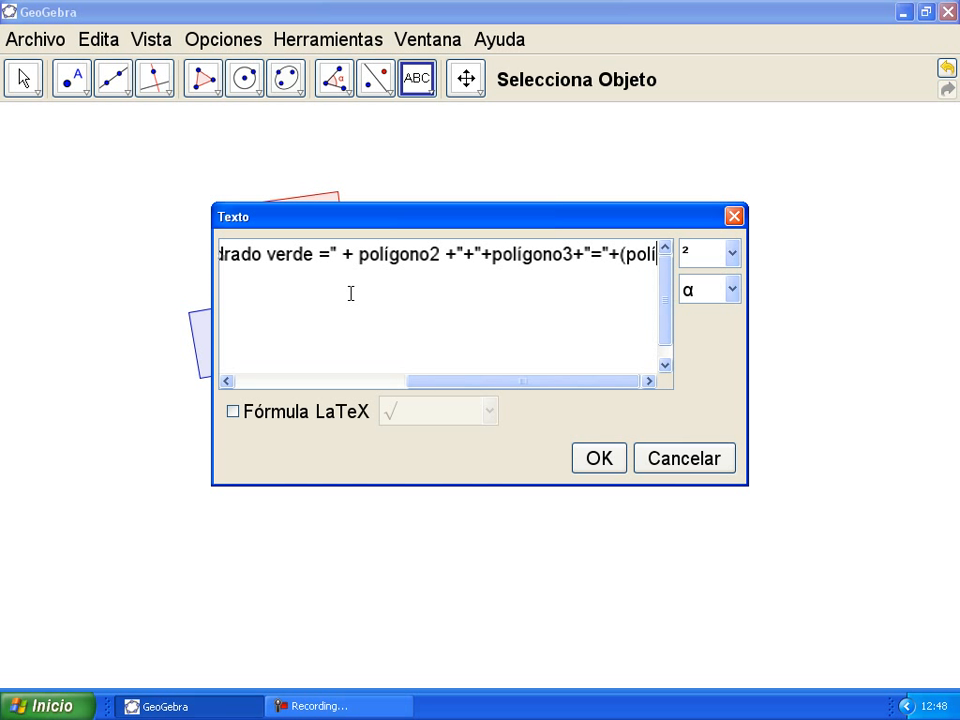
text(o2)
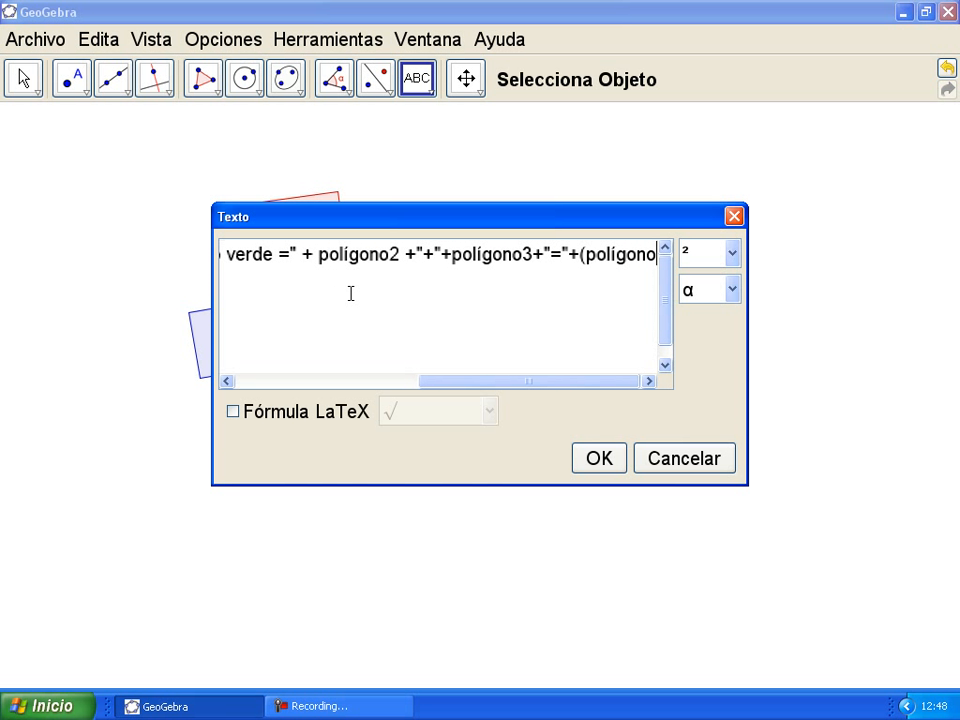
text(+)
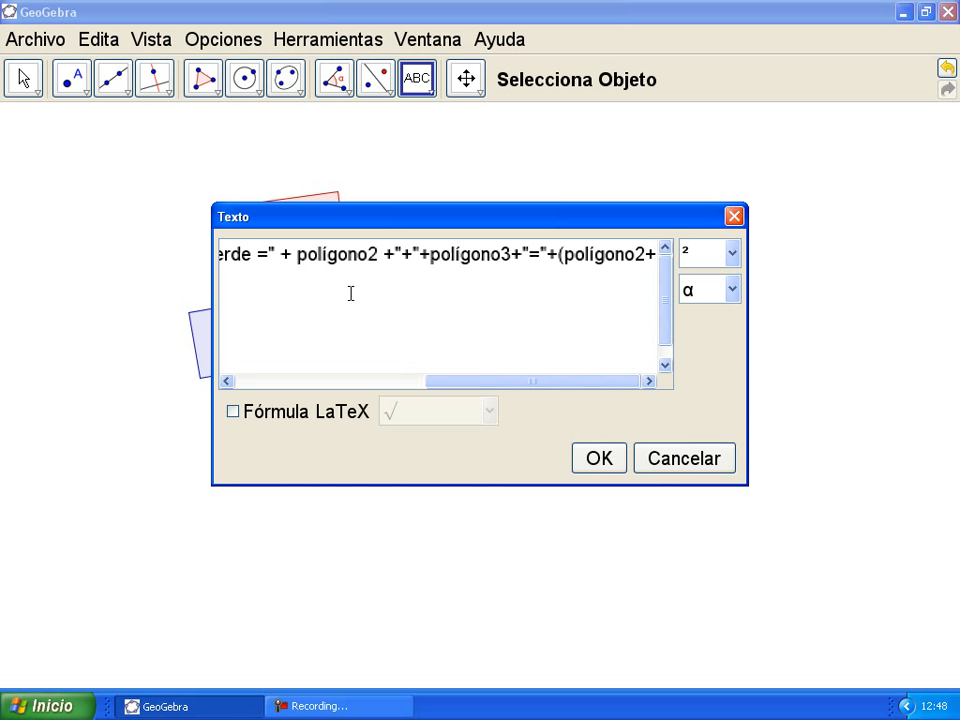
text(polí)
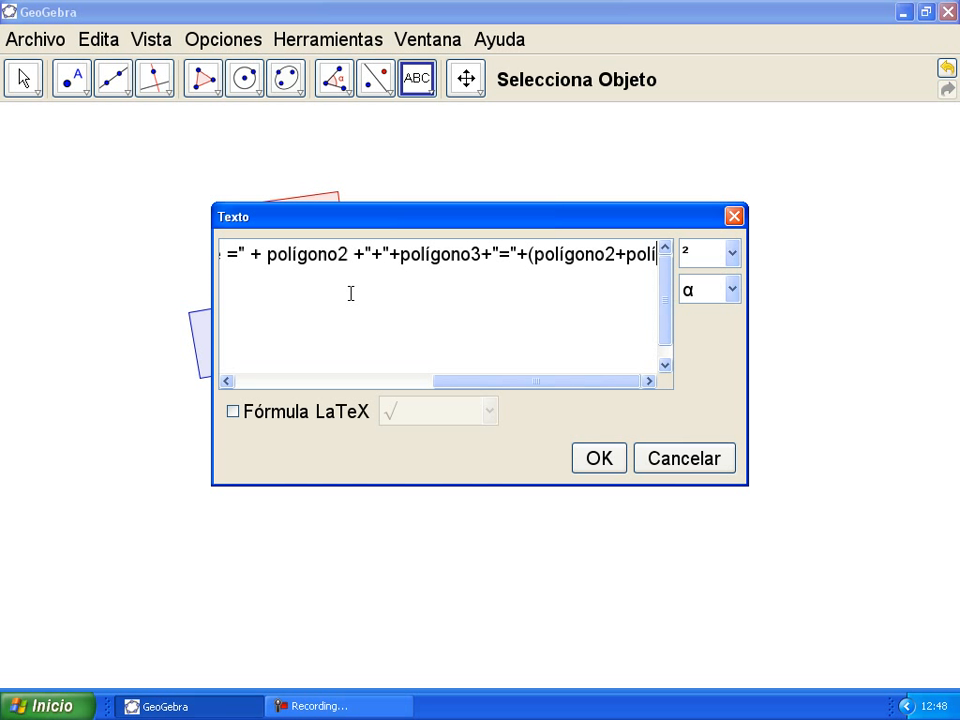
text(gono)
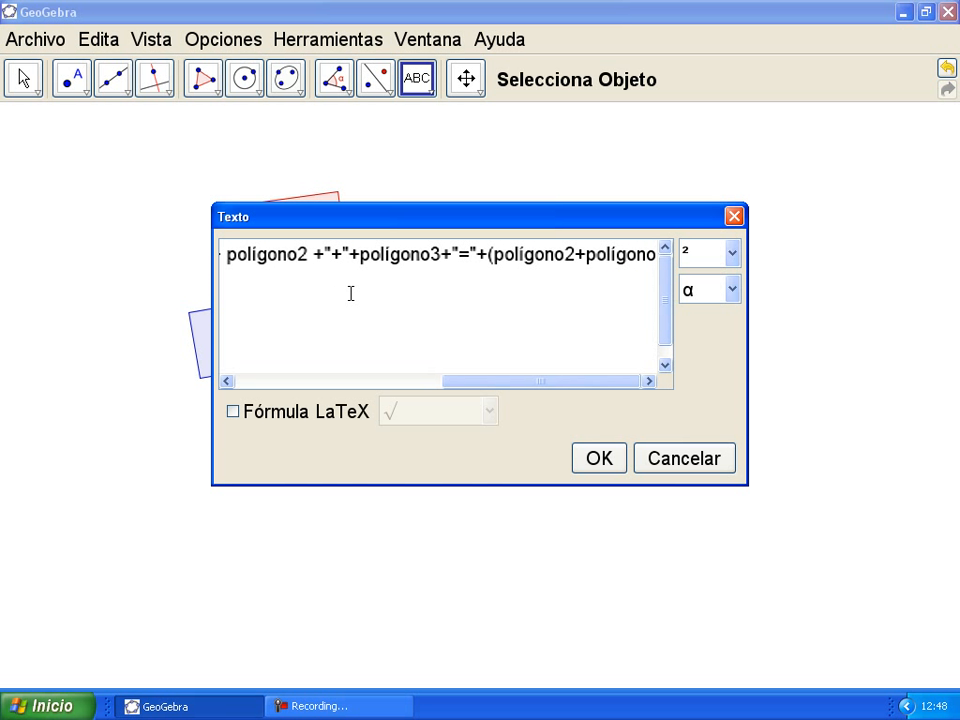
text())
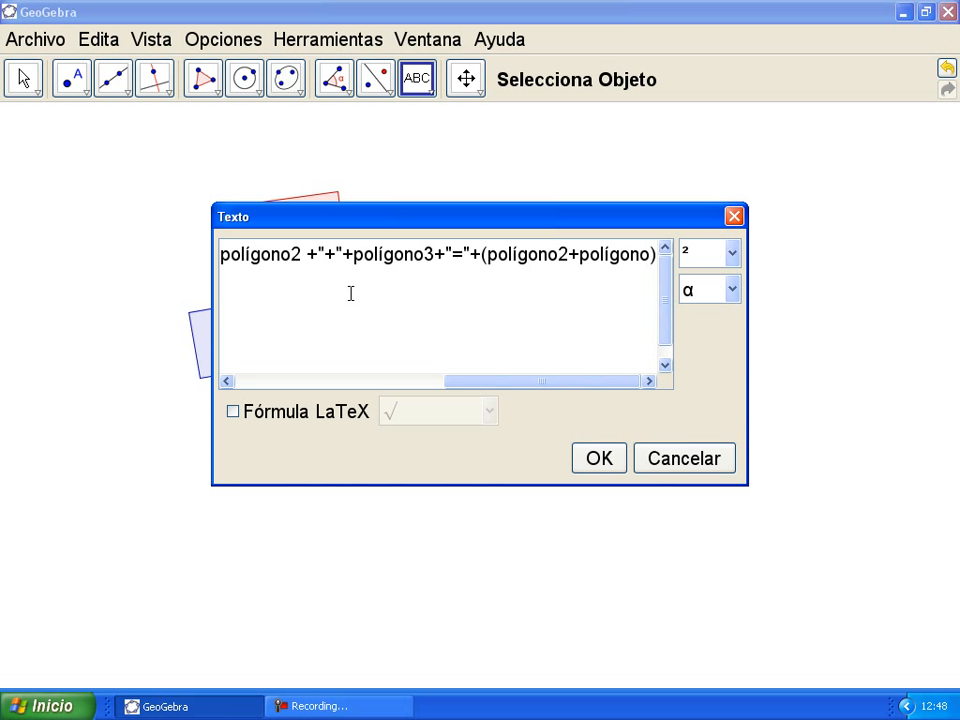
text(3)
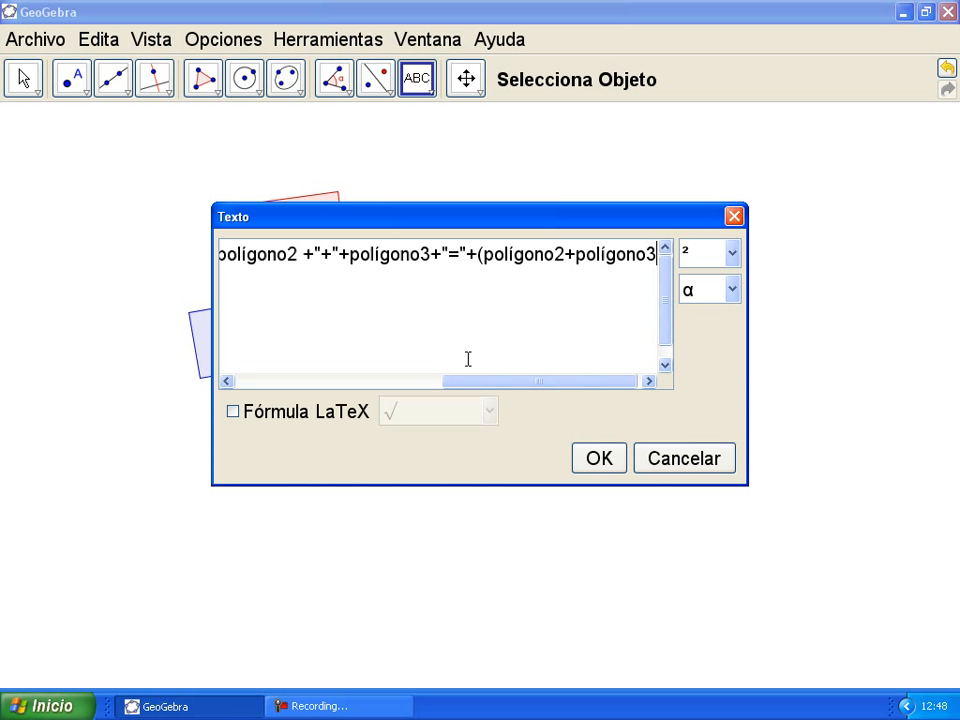
Step: Highlight the quoted label, the +polígono3+ part and the polígono2+polígono3 sum in the expression
drag(485, 381, 255, 399)
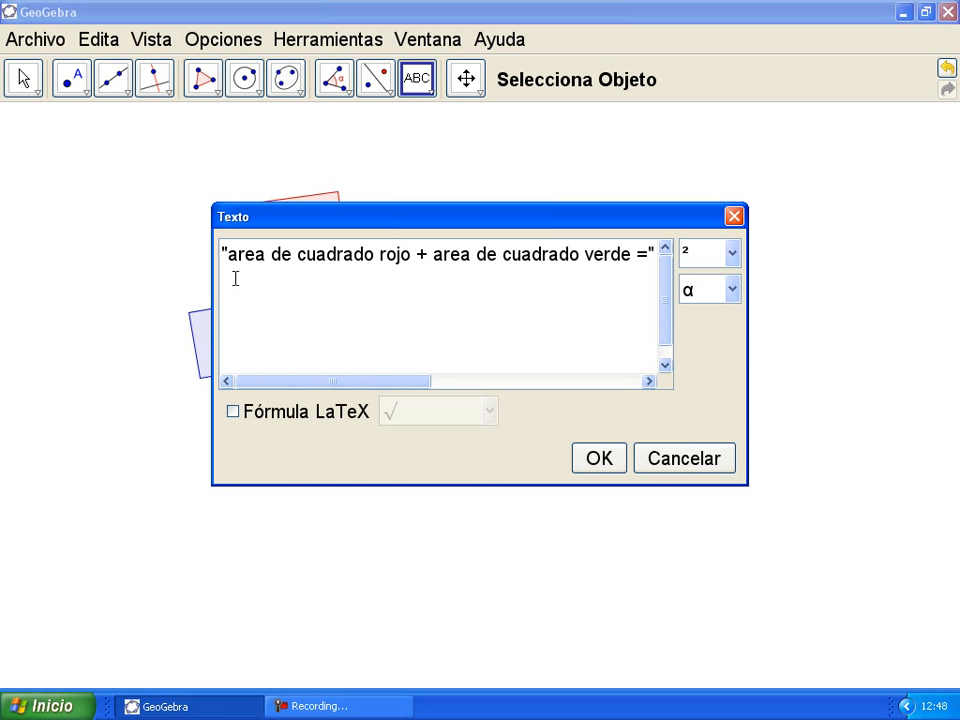
drag(221, 254, 635, 255)
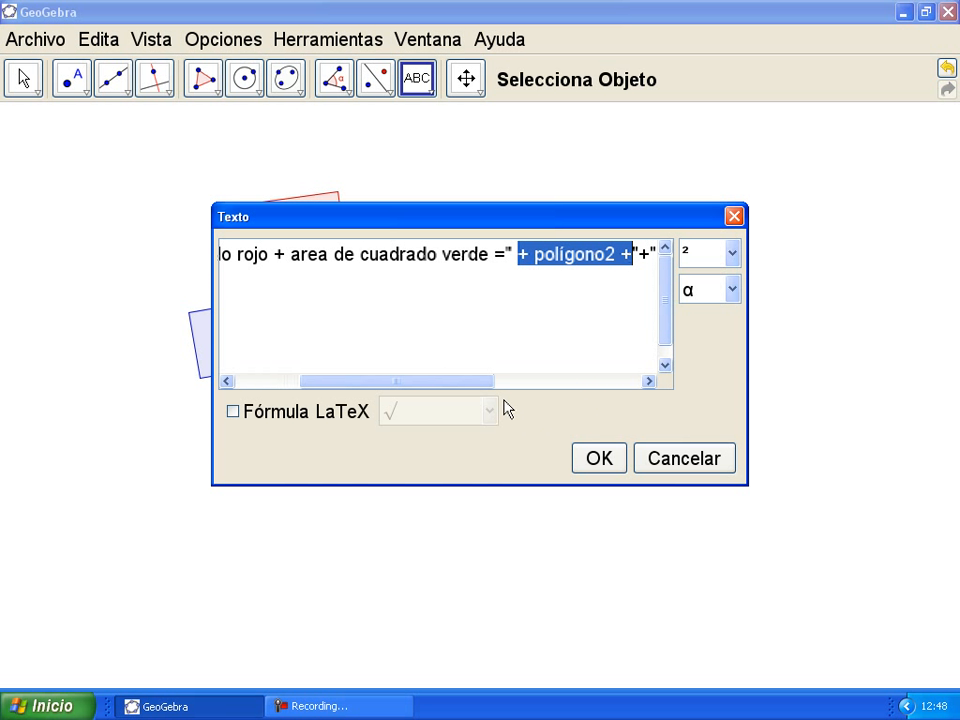
drag(488, 383, 573, 388)
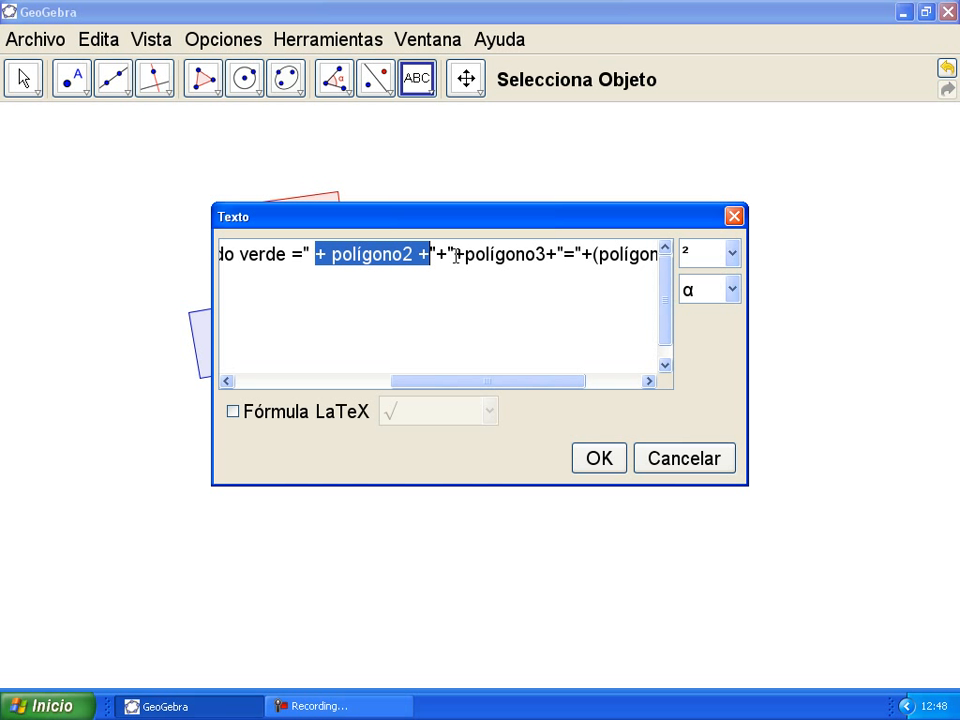
drag(455, 256, 559, 257)
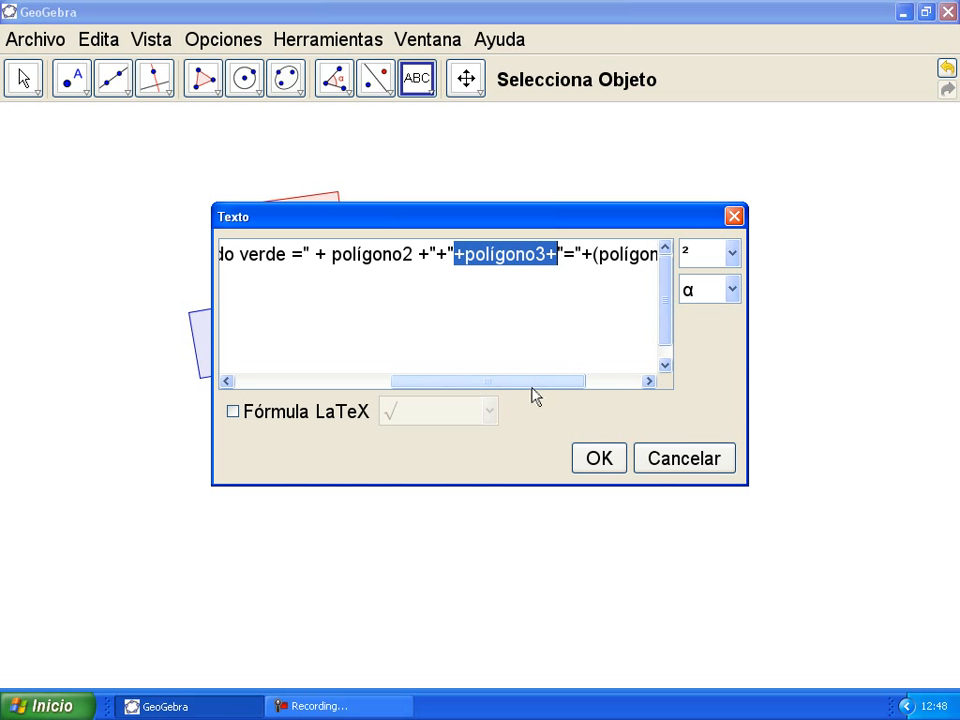
drag(527, 384, 609, 384)
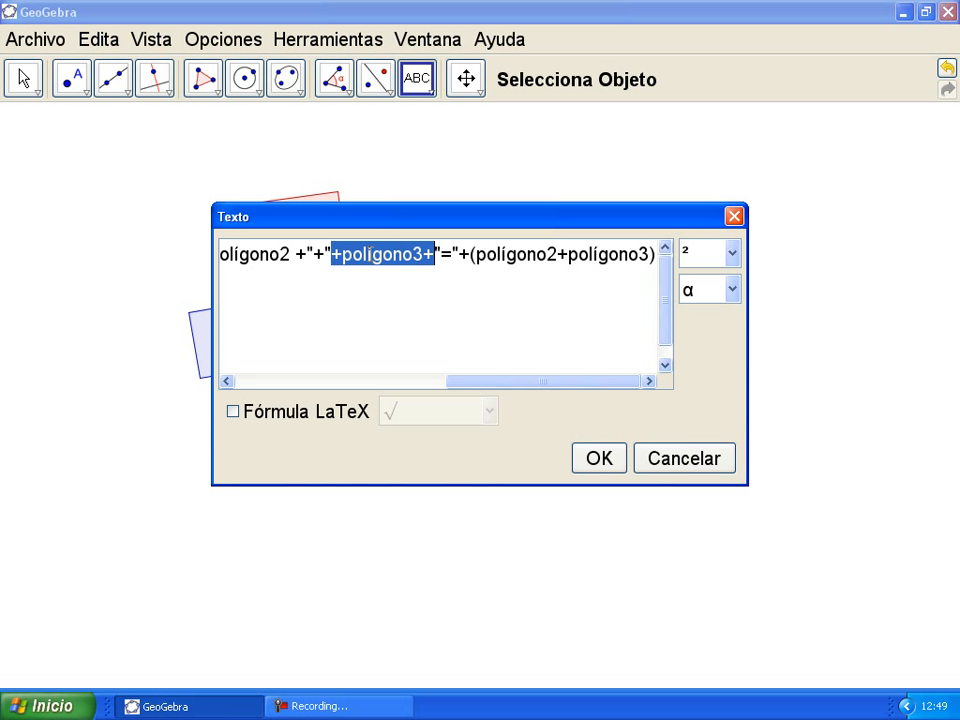
drag(474, 256, 651, 258)
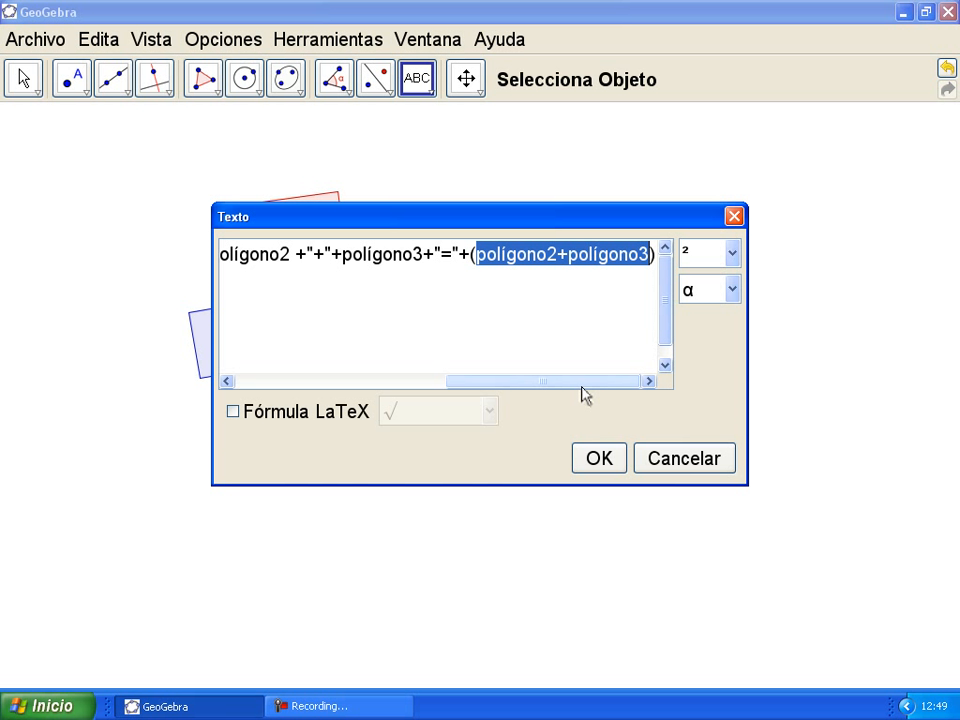
drag(578, 388, 547, 390)
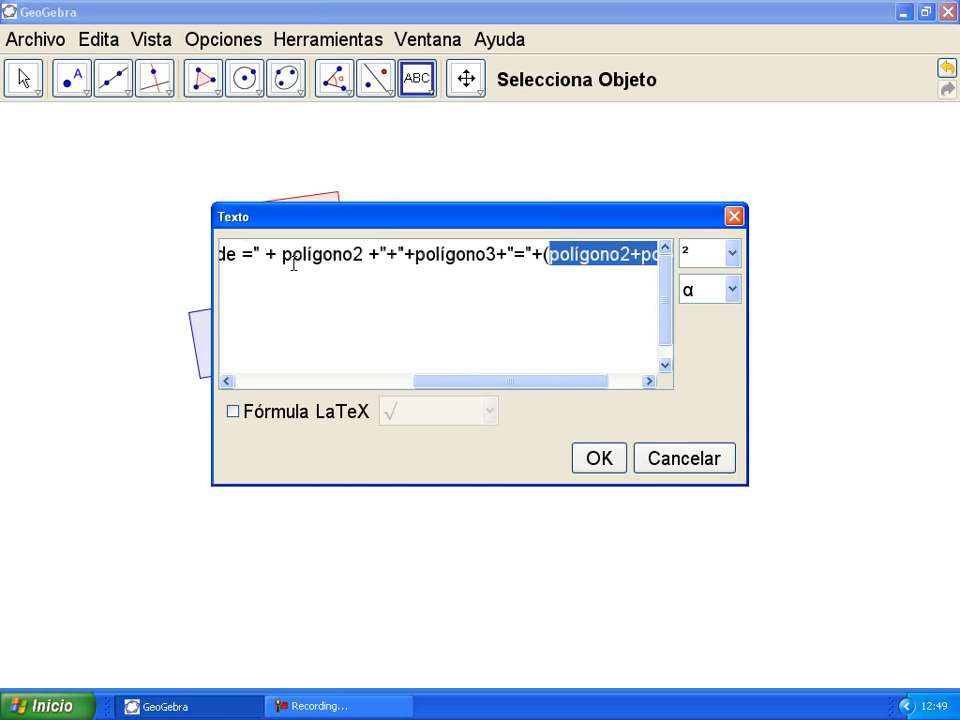
drag(477, 381, 578, 392)
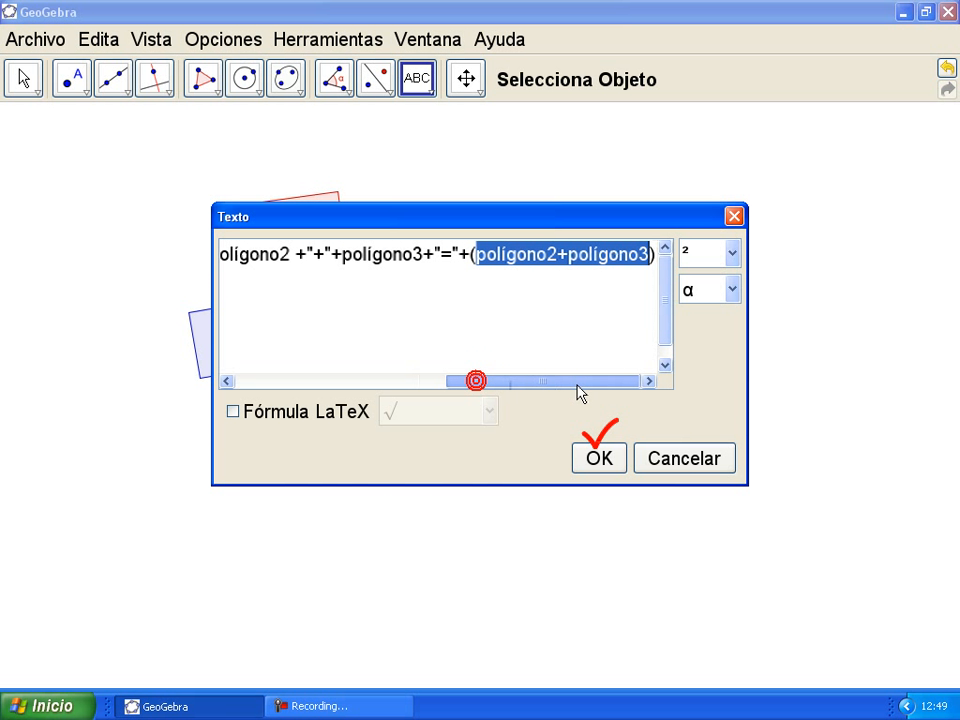
Step: Place the area-sum text, then drag points a and b until it reads 3.12+4.1=7.22
click(598, 460)
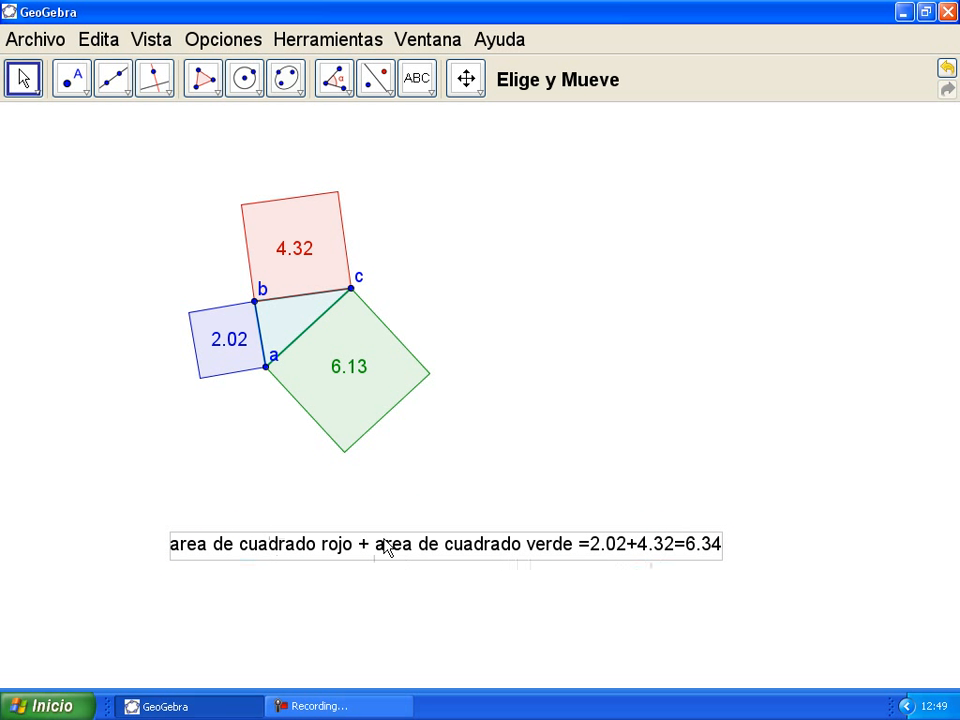
drag(267, 372, 236, 345)
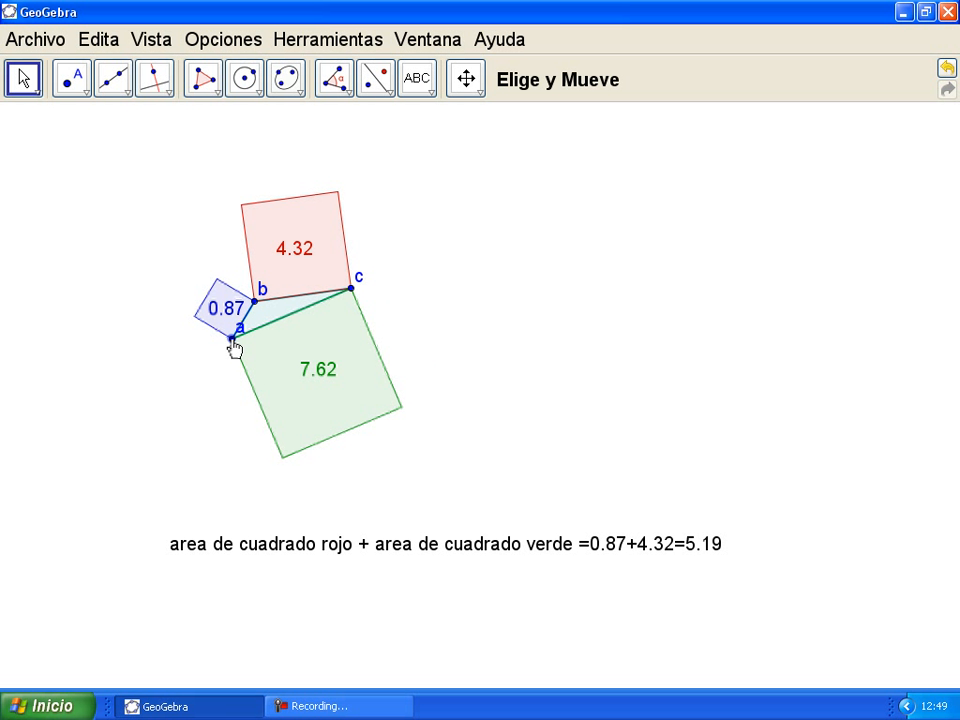
drag(254, 299, 228, 262)
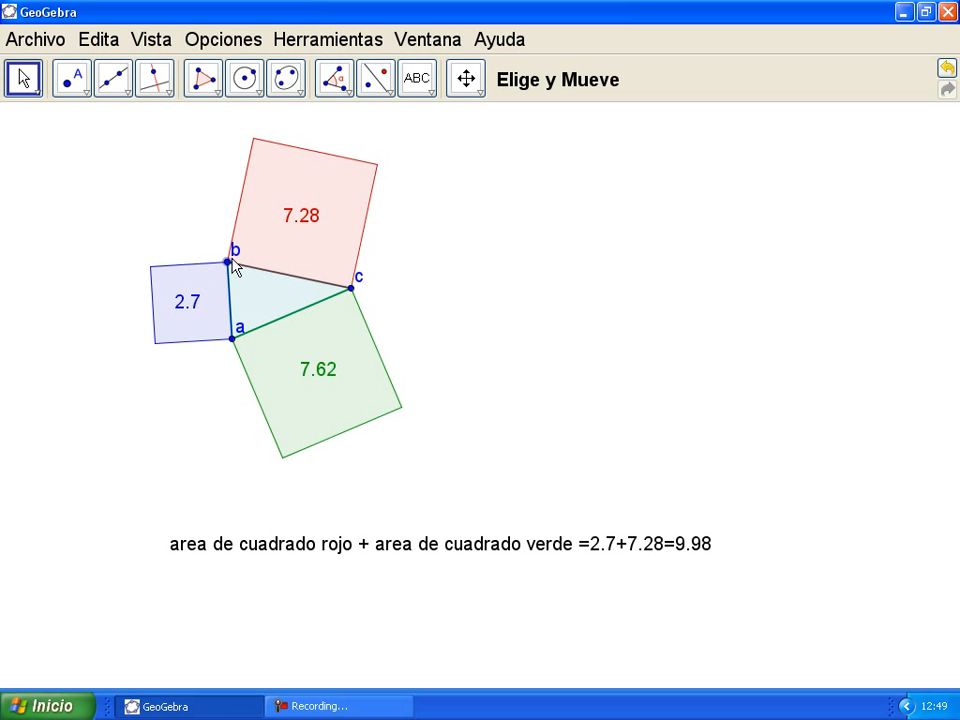
drag(229, 263, 262, 258)
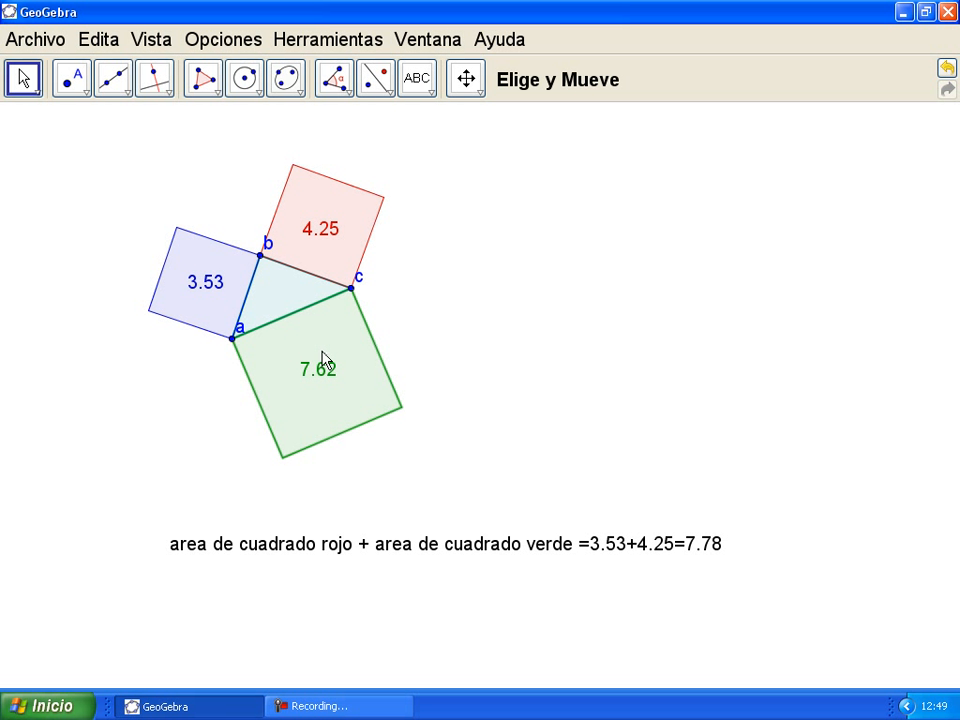
click(275, 290)
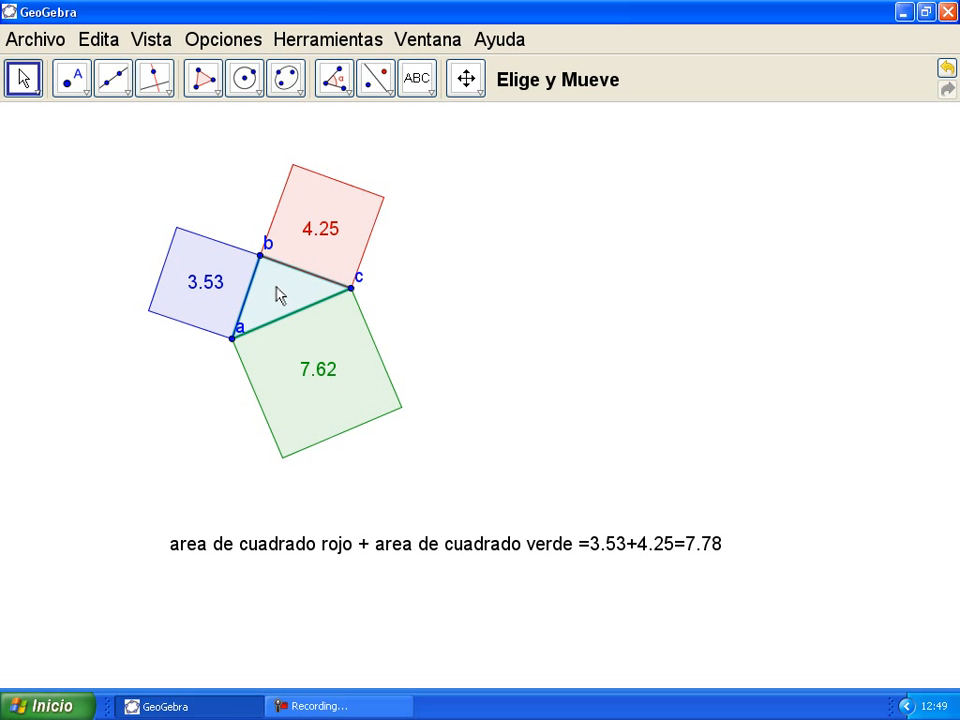
drag(262, 262, 262, 268)
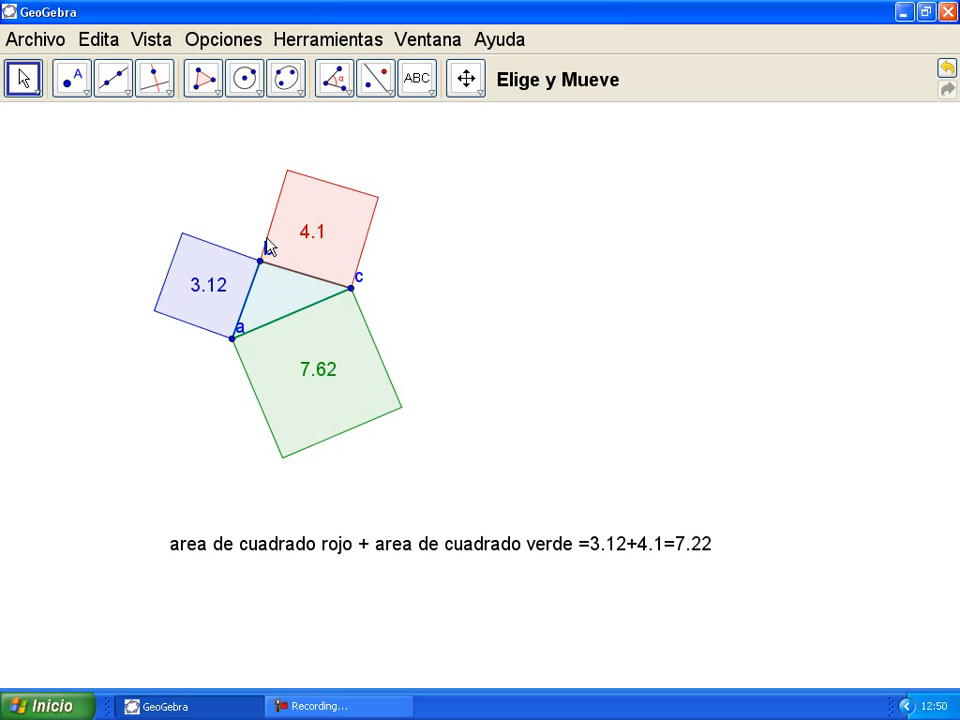
click(258, 94)
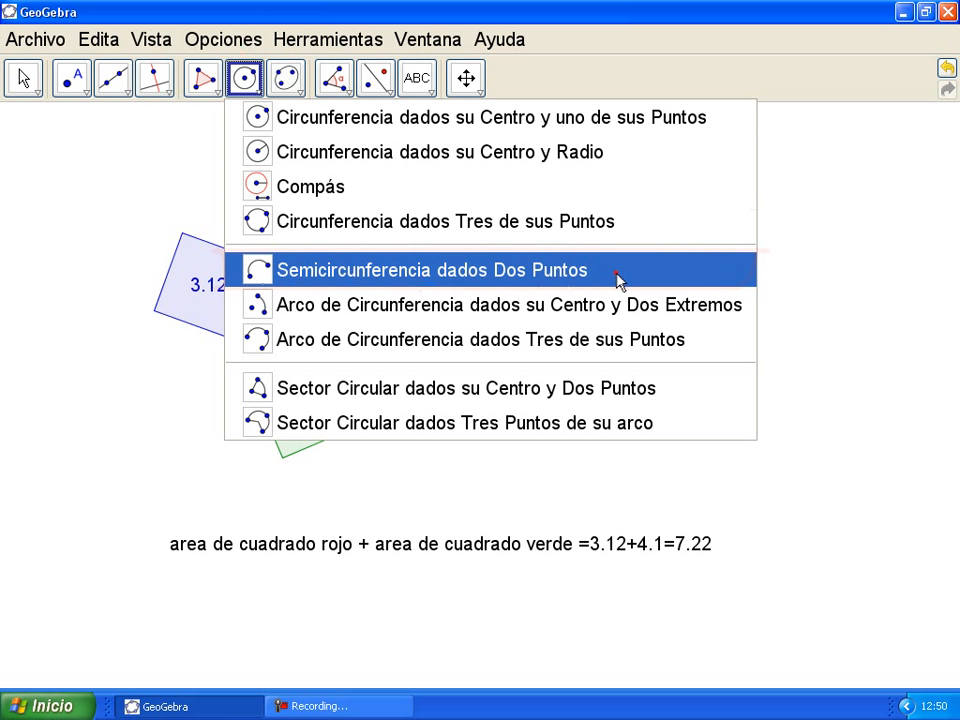
Step: Draw a semicircle through two points from a to c, arcing through vertex b
click(618, 282)
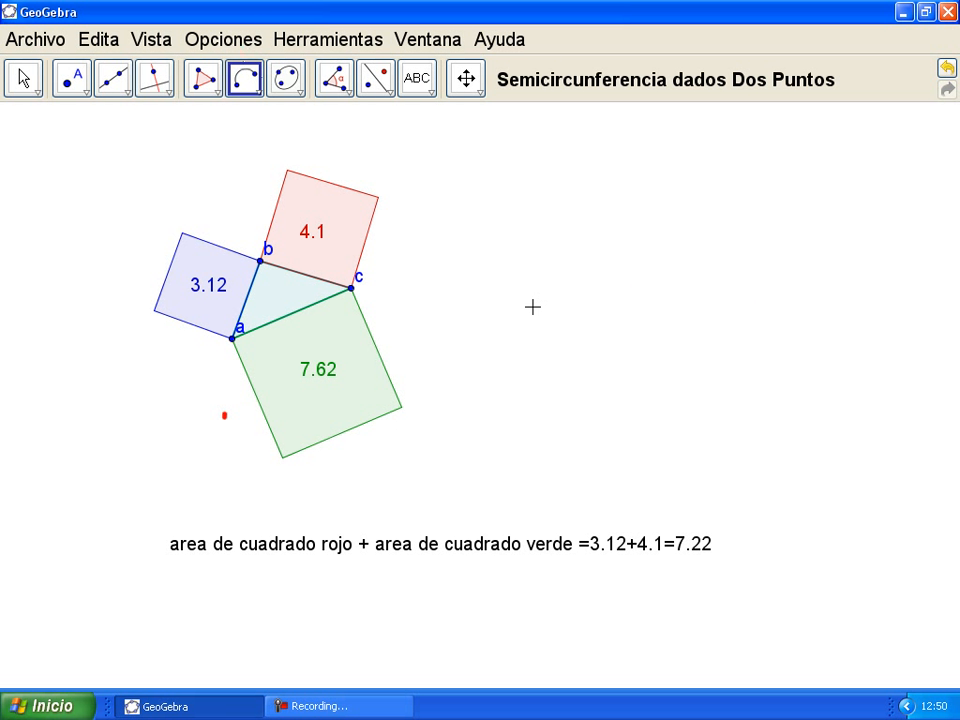
click(232, 340)
click(351, 289)
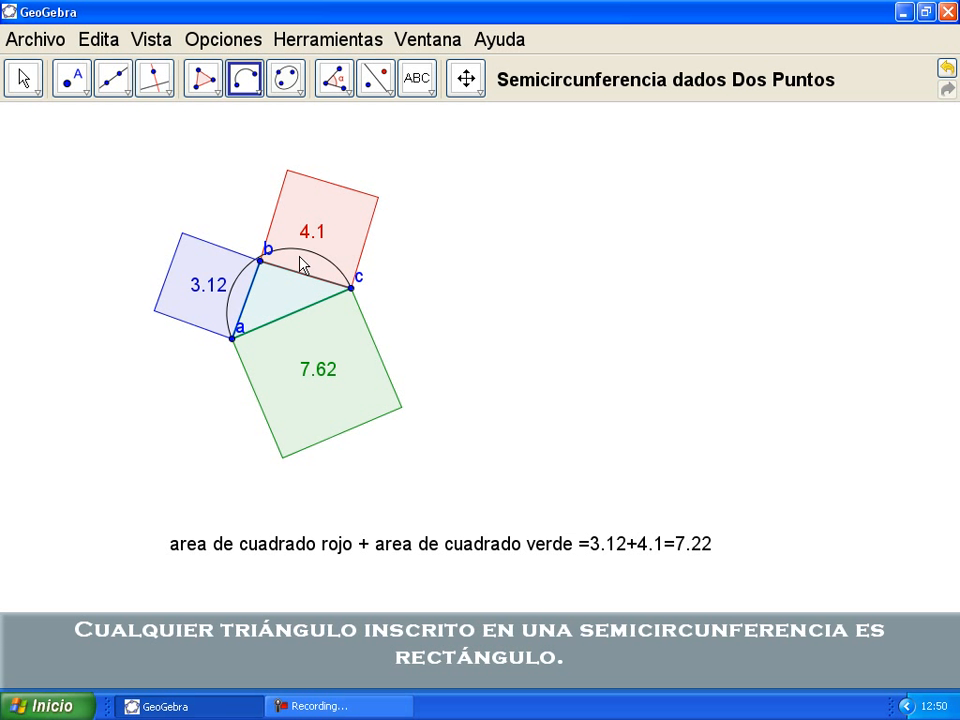
Step: Place point G on the semicircle and copy its definition Punto[k] from Redefine
click(84, 93)
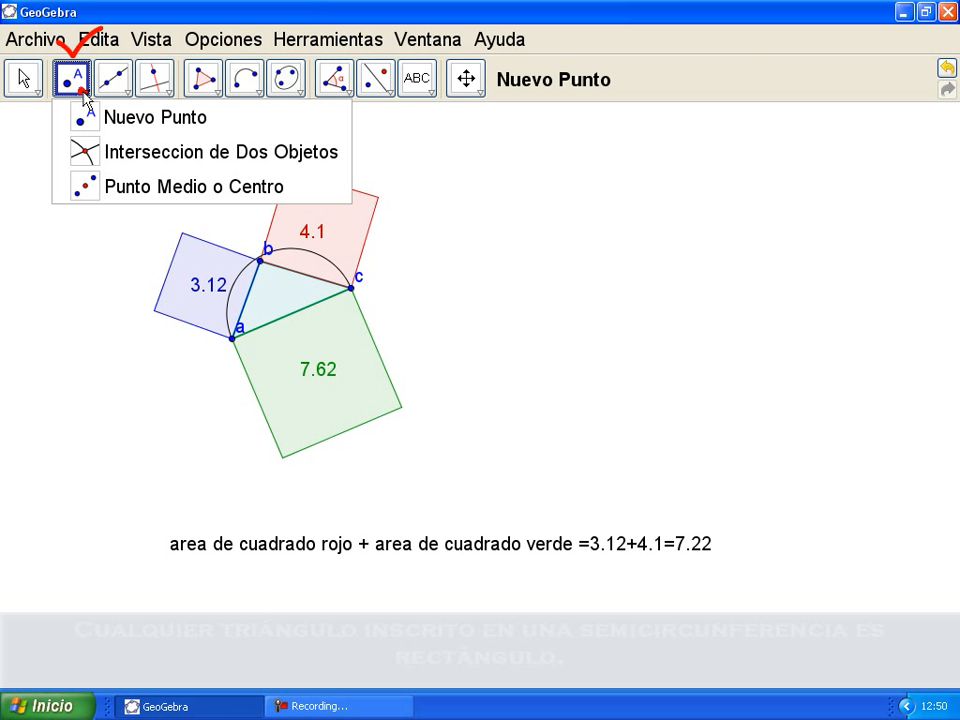
click(82, 117)
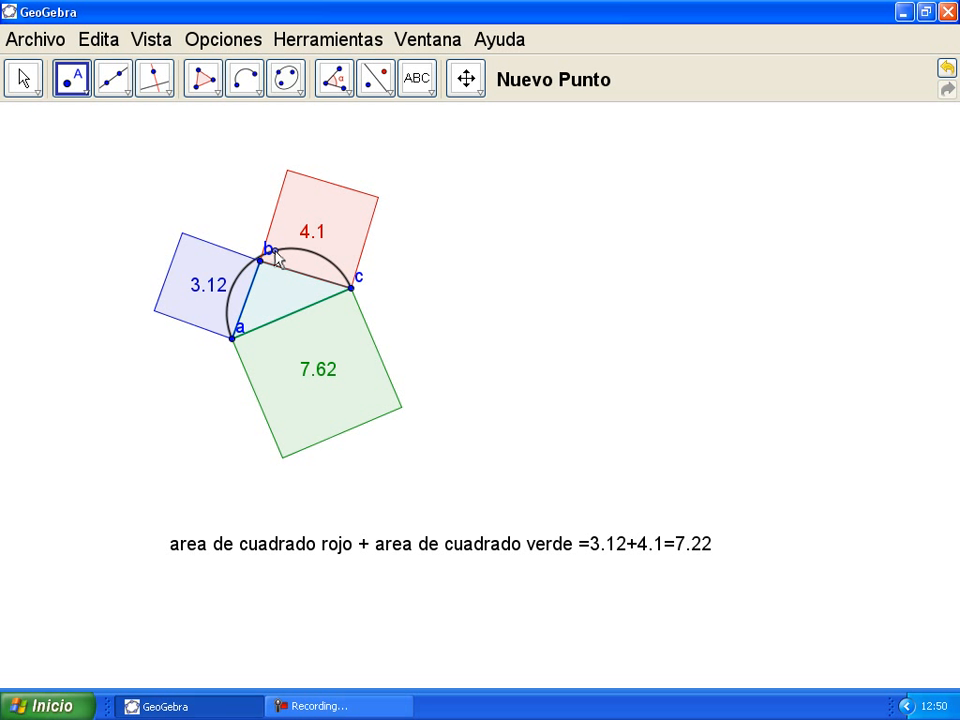
double_click(276, 258)
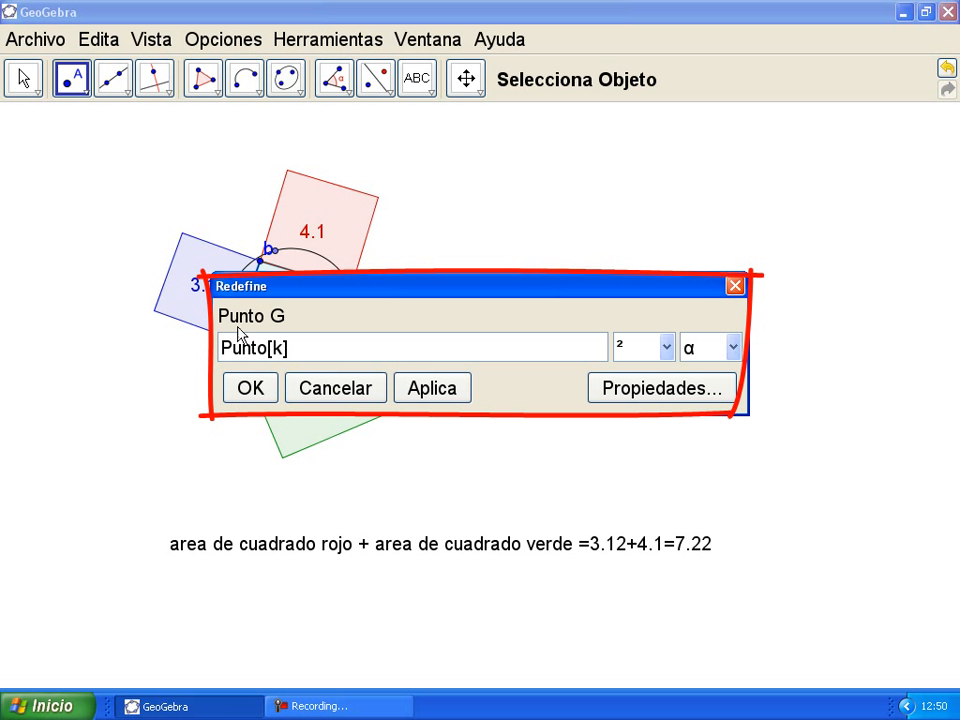
drag(320, 353, 222, 348)
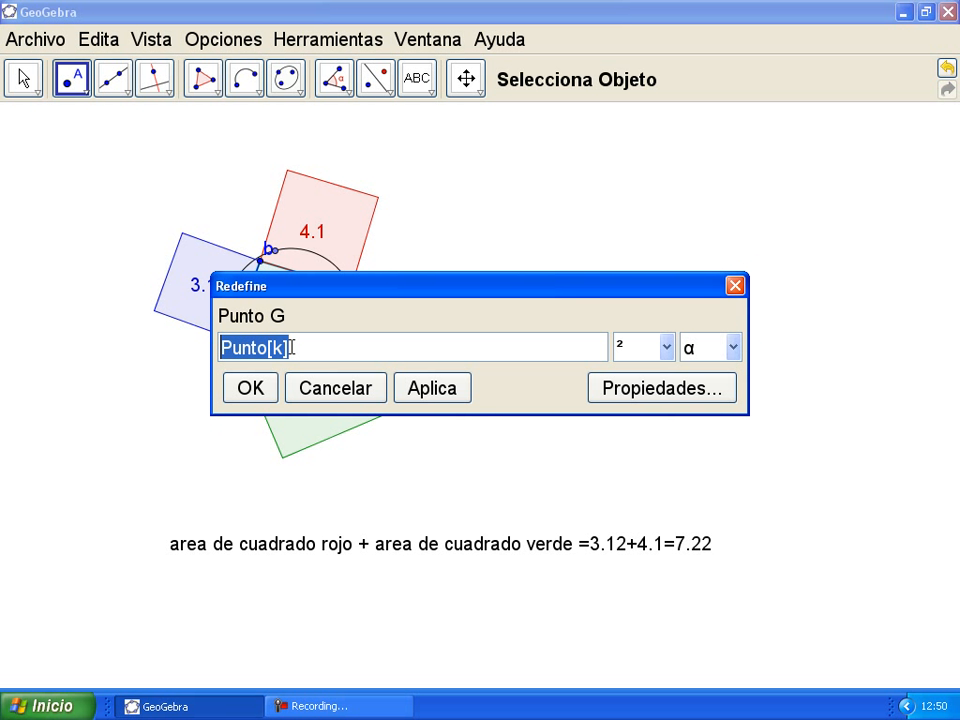
key(ctrl+c)
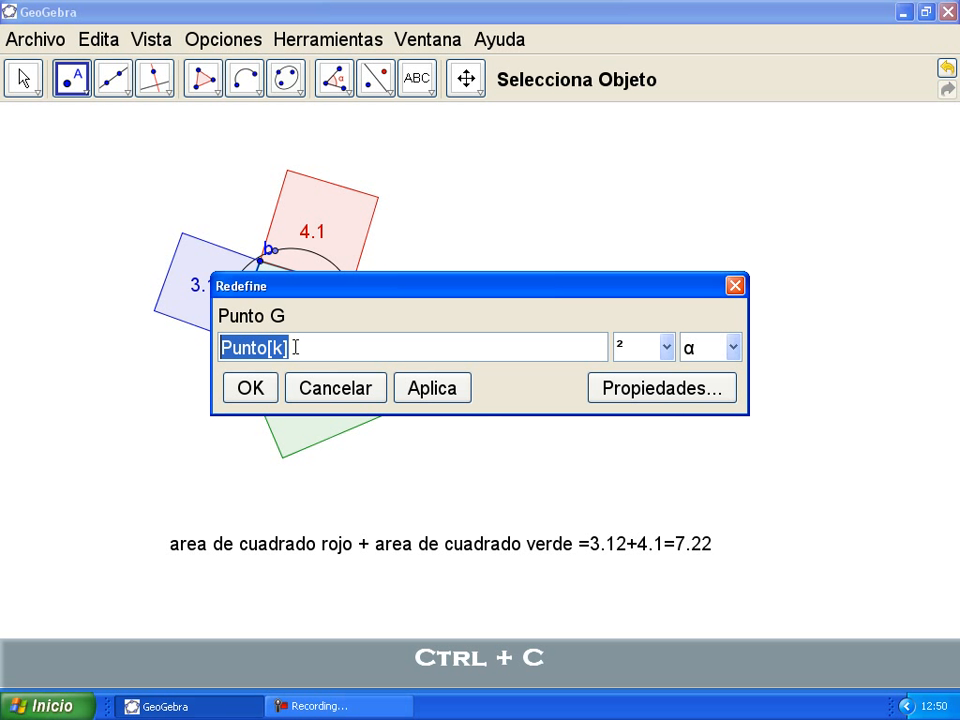
click(735, 285)
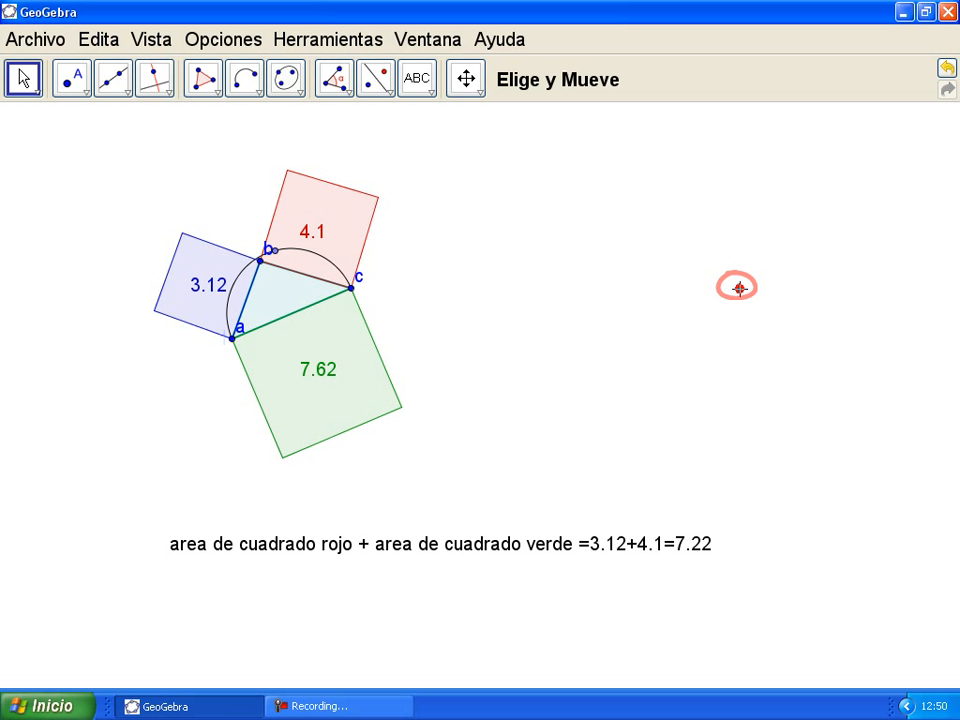
Step: Redefine b from (1.24, 2.92) to Punto[k] and slide it along the semicircle to 2.93+4.69=7.62
double_click(260, 262)
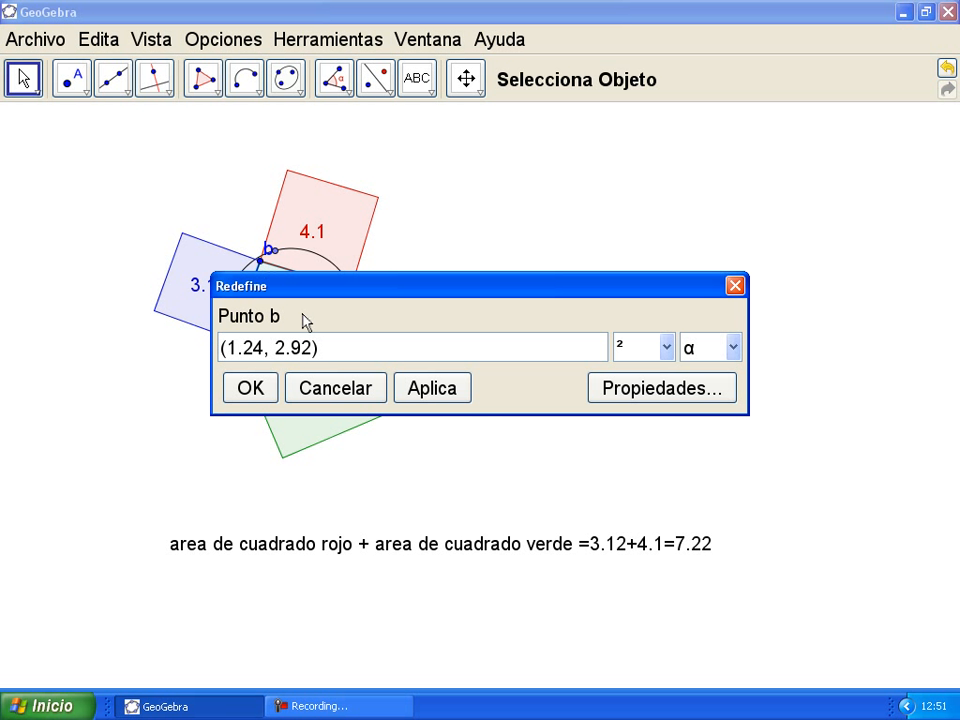
drag(331, 353, 222, 347)
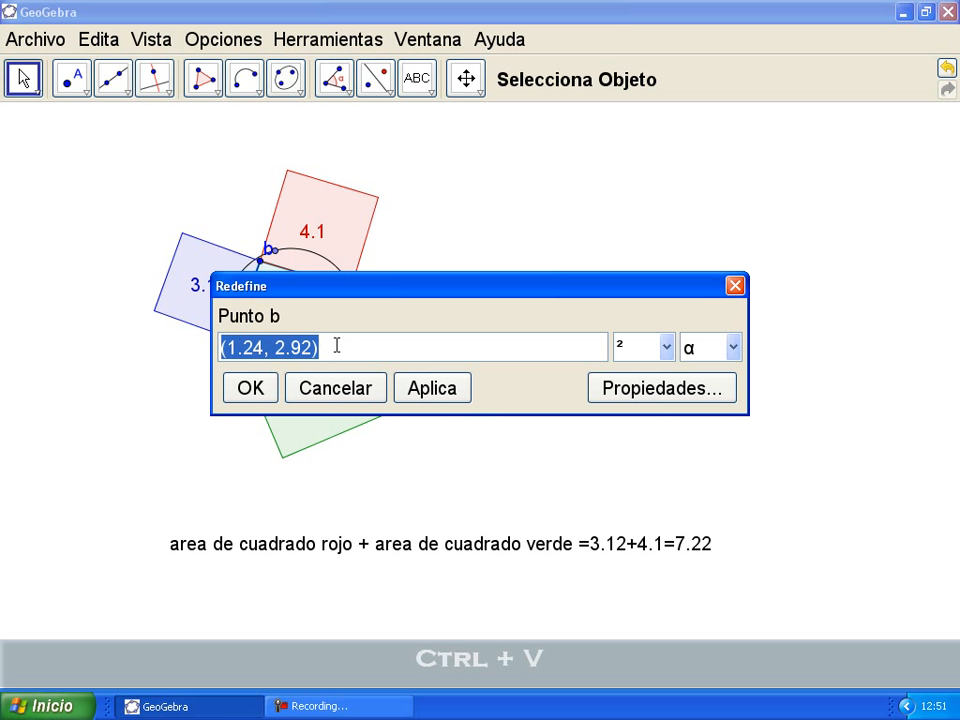
key(ctrl+v)
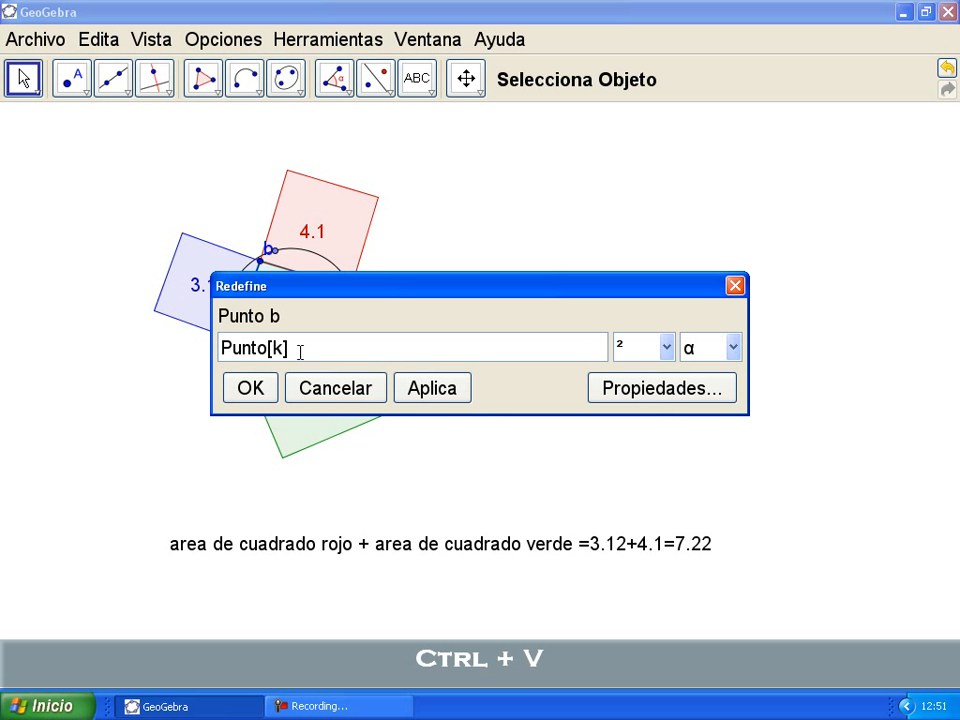
click(250, 386)
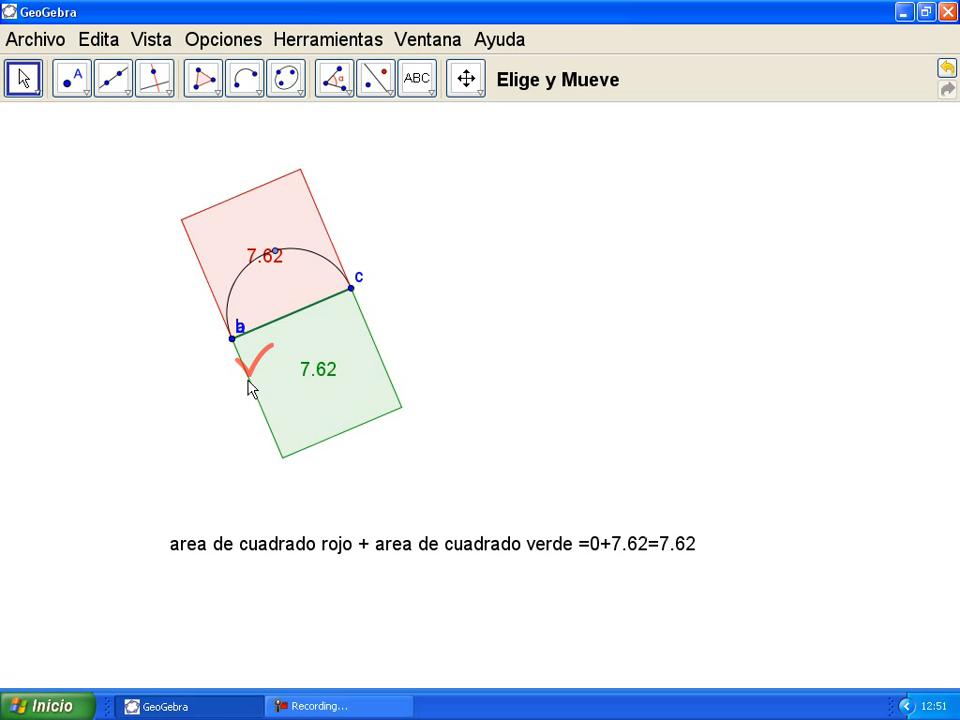
drag(233, 340, 252, 261)
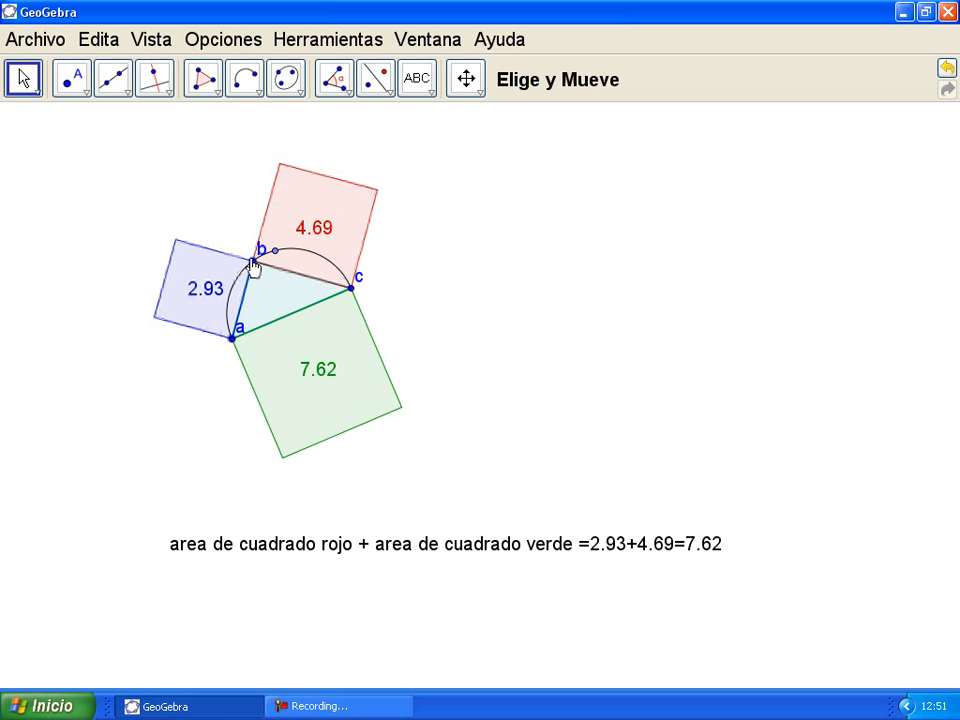
Step: Mark the angle abc at vertex b, showing 90°
click(349, 100)
click(345, 112)
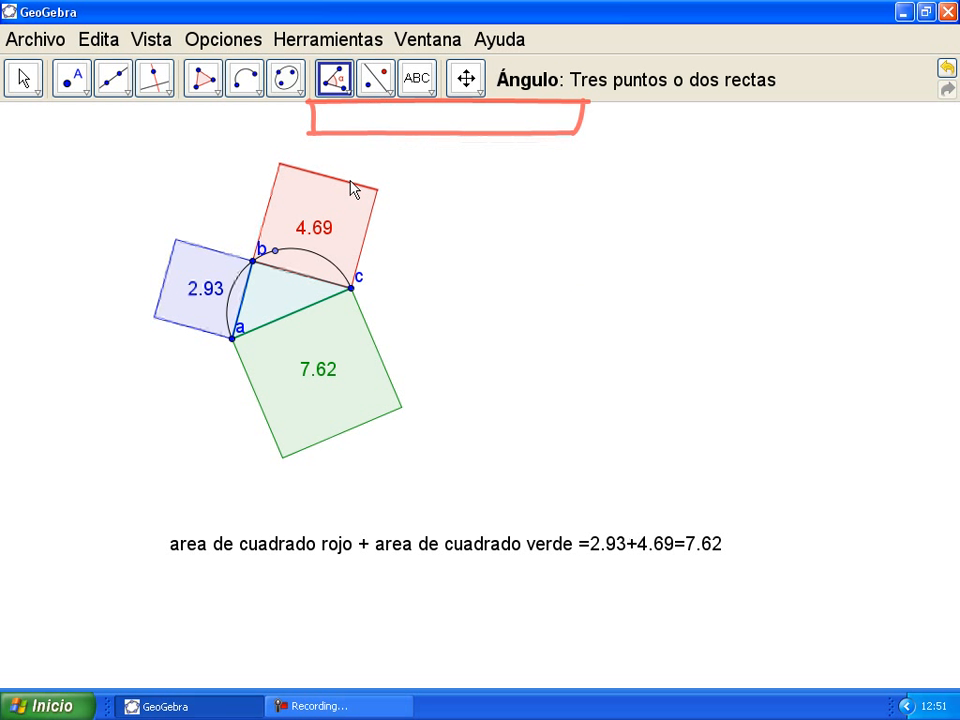
click(232, 338)
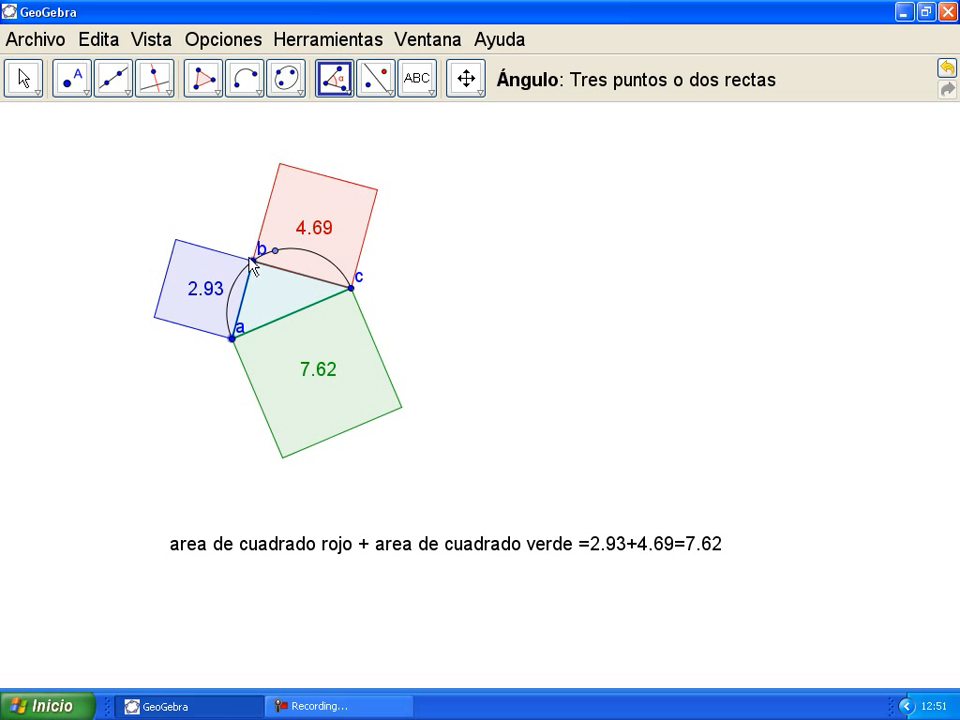
click(252, 261)
click(351, 289)
Step: Slide b along the semicircle to compare the areas, then open the red square's definition
mouse_move(253, 264)
mouse_down()
mouse_move(262, 252)
mouse_move(318, 257)
mouse_move(298, 252)
mouse_move(257, 284)
mouse_up()
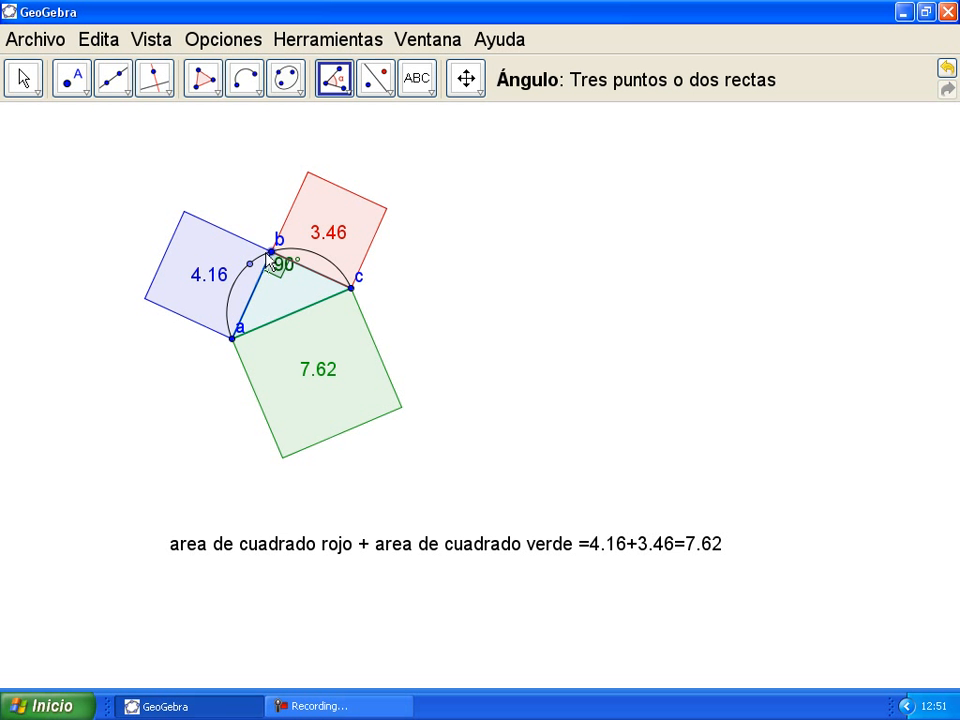
mouse_move(267, 256)
mouse_down()
mouse_move(319, 271)
mouse_move(270, 264)
mouse_move(251, 280)
mouse_move(276, 266)
mouse_up()
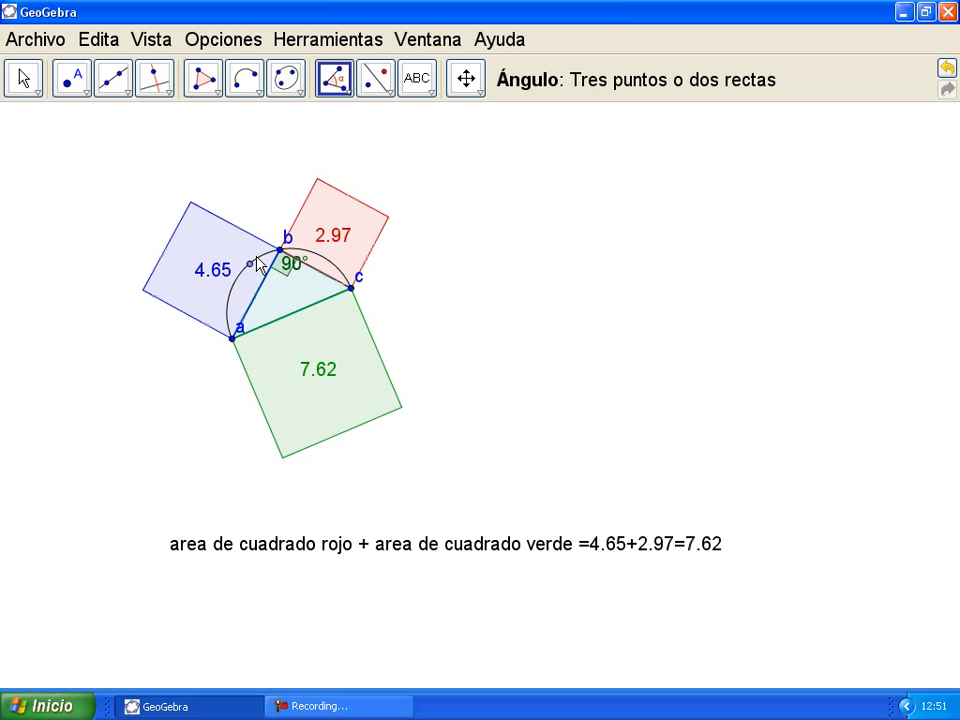
double_click(341, 232)
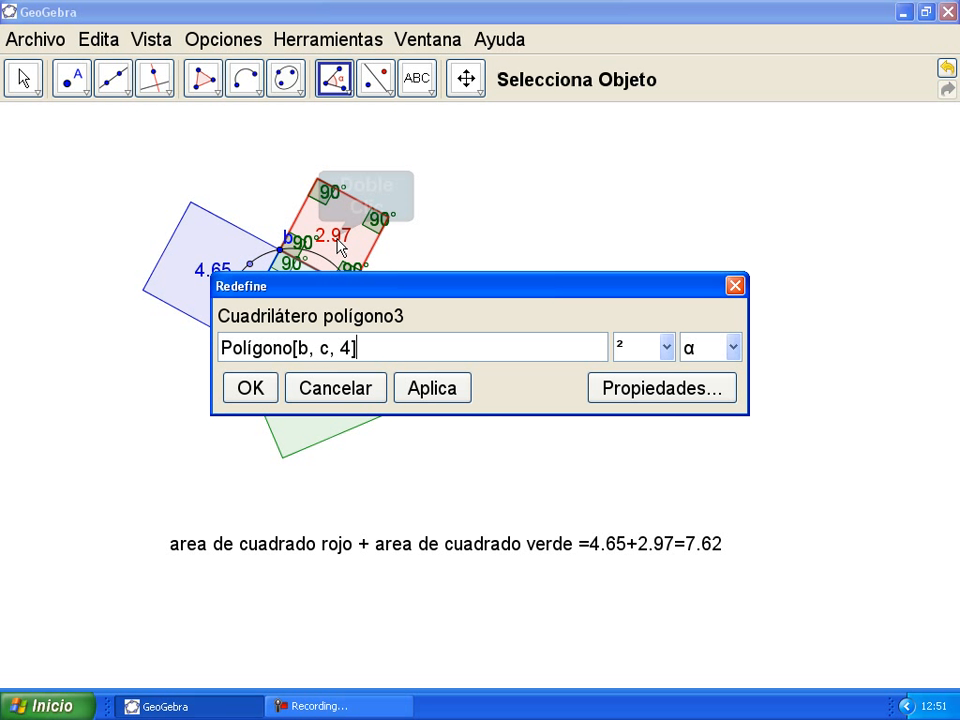
Step: Turn the red and green squares into triangles: Polígono[b, c, 3] and Polígono[c, a, 3]
double_click(345, 347)
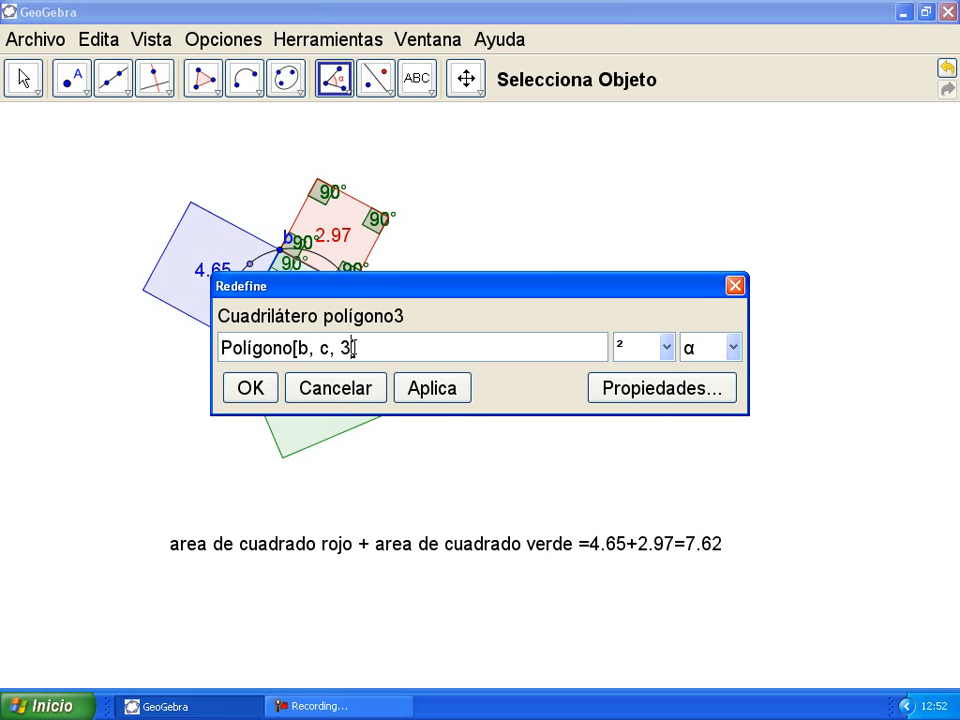
text(3)
click(268, 390)
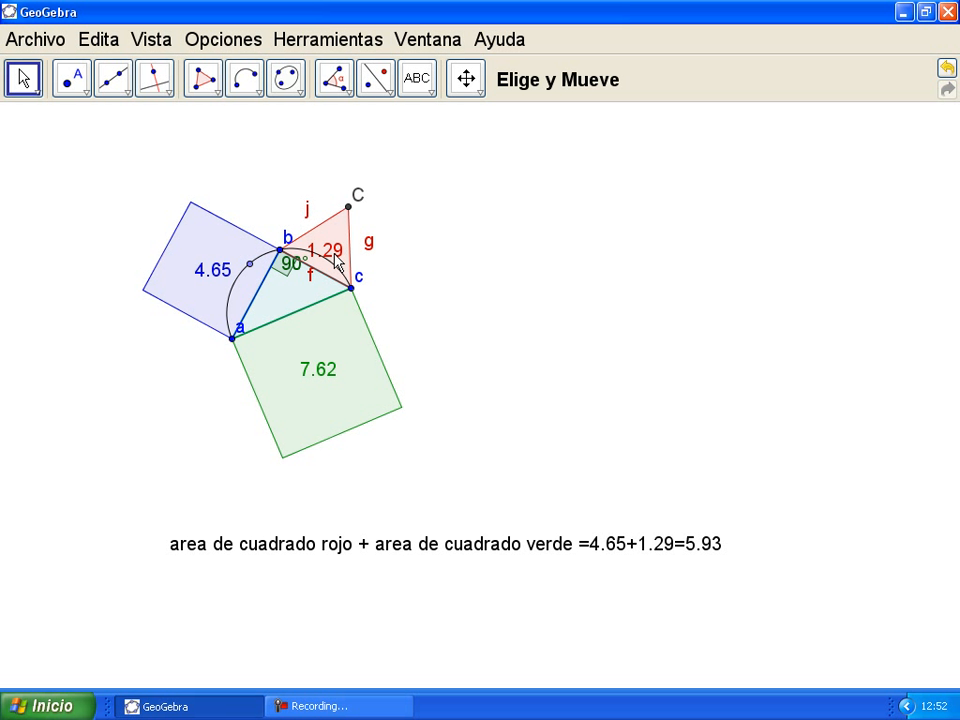
right_click(349, 350)
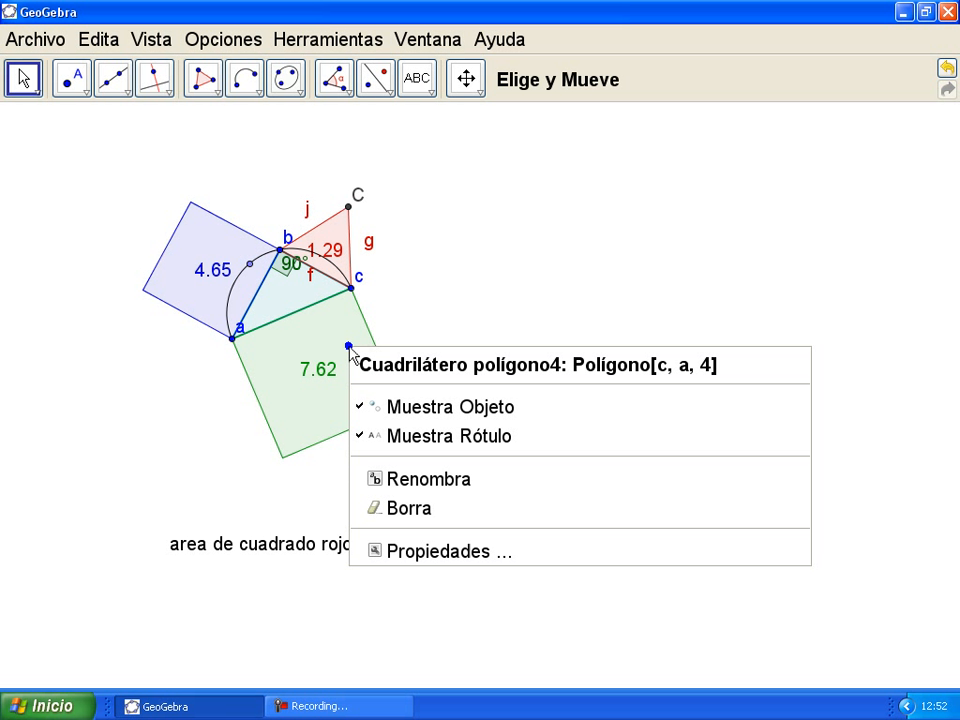
click(333, 355)
double_click(332, 345)
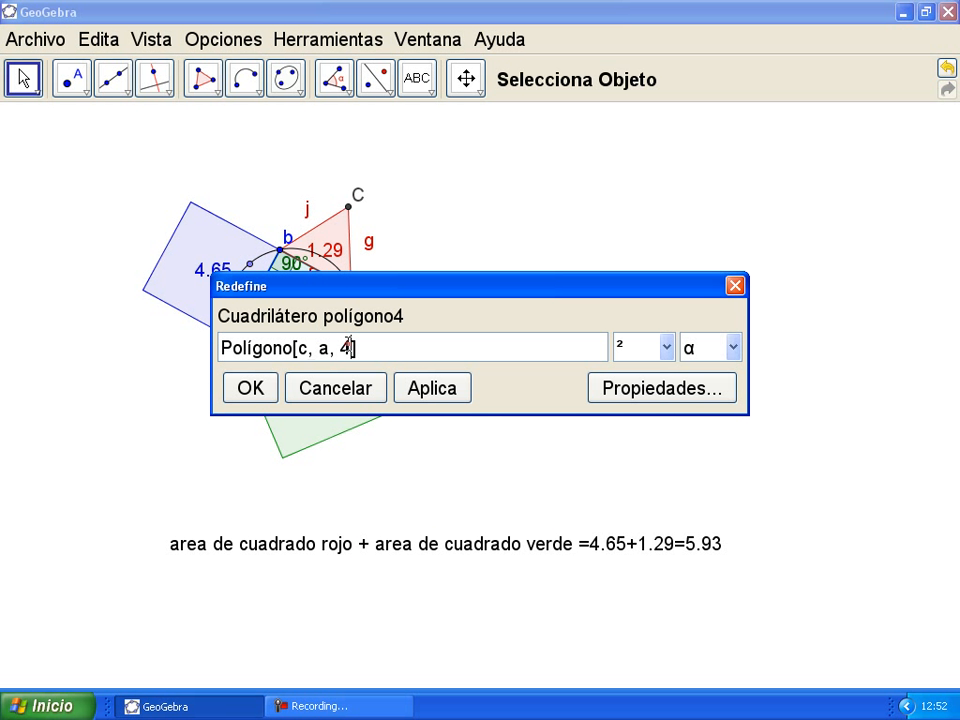
key(Return)
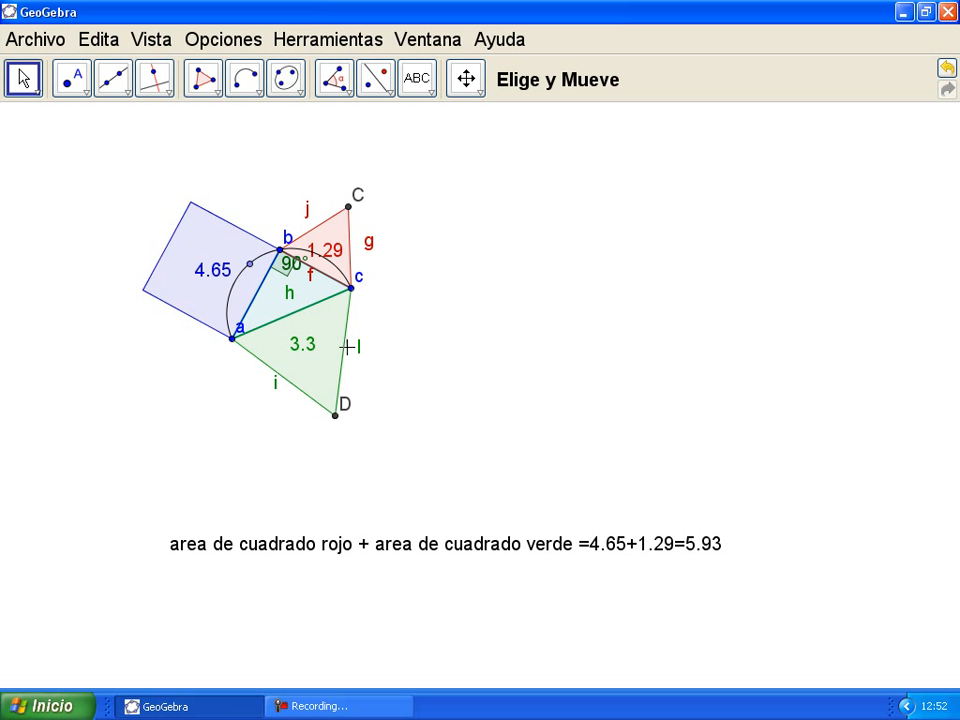
Step: Open the blue square's (polígono2) definition and select its side count 4
right_click(213, 265)
double_click(210, 247)
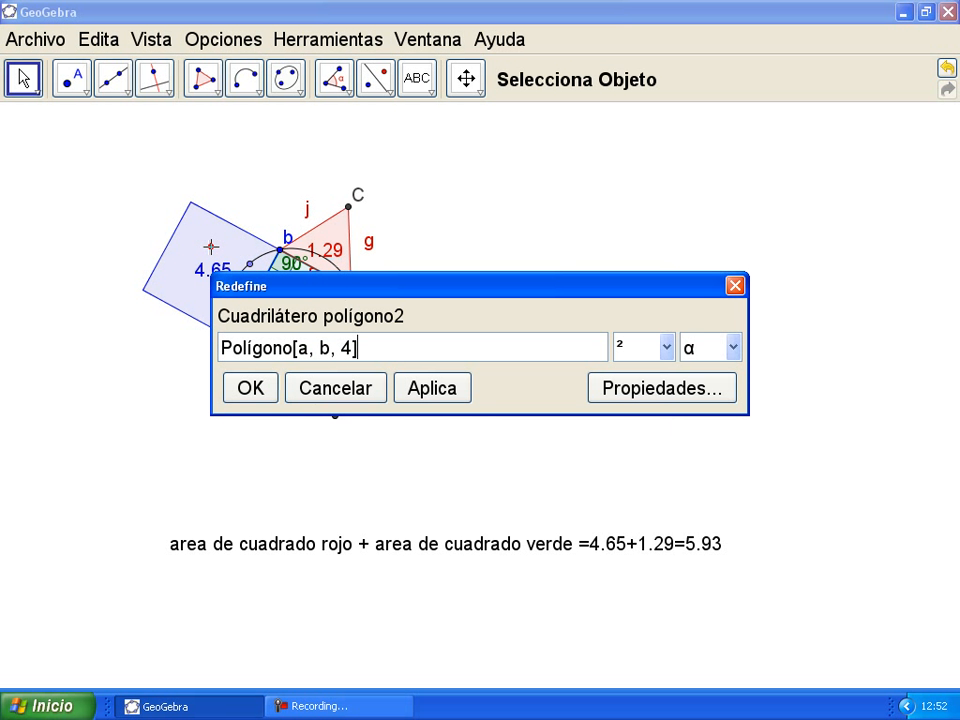
double_click(349, 347)
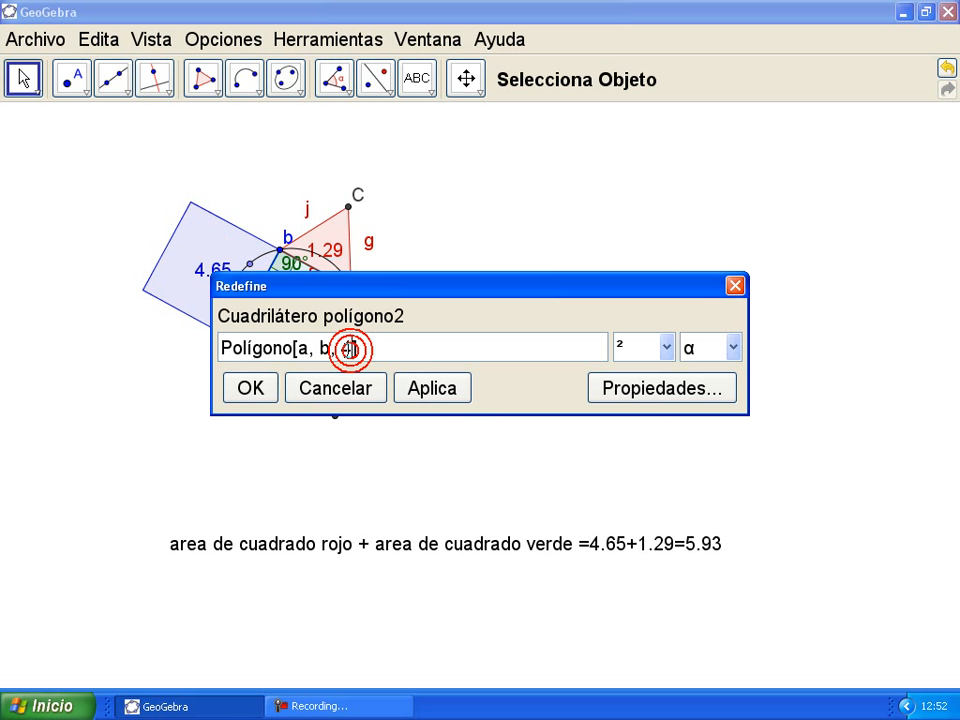